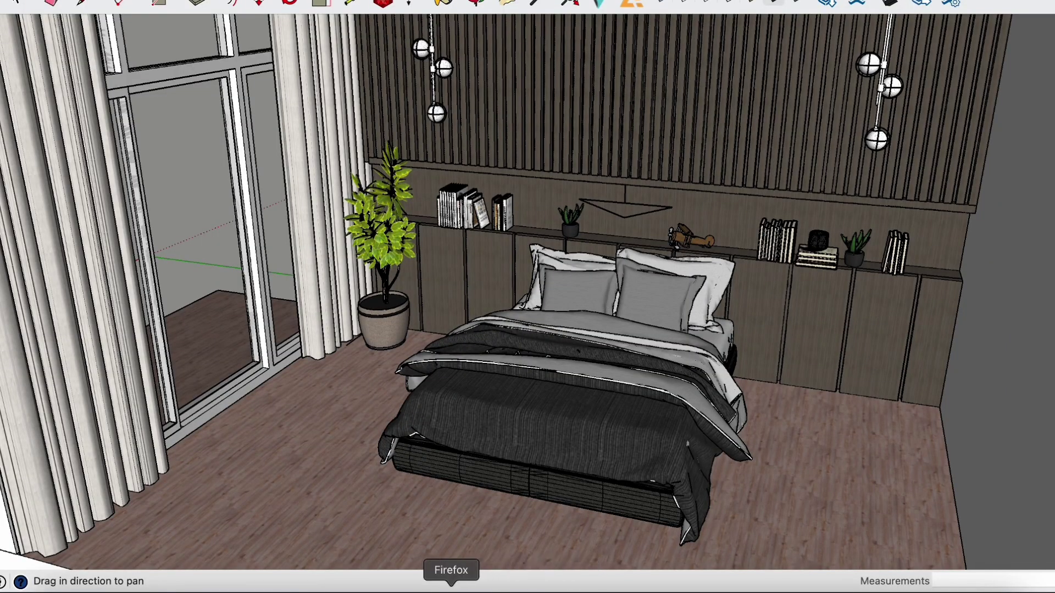
# Switch from SketchUp to the MyArchitectAI render showing in Firefox
pyautogui.click(451, 589)
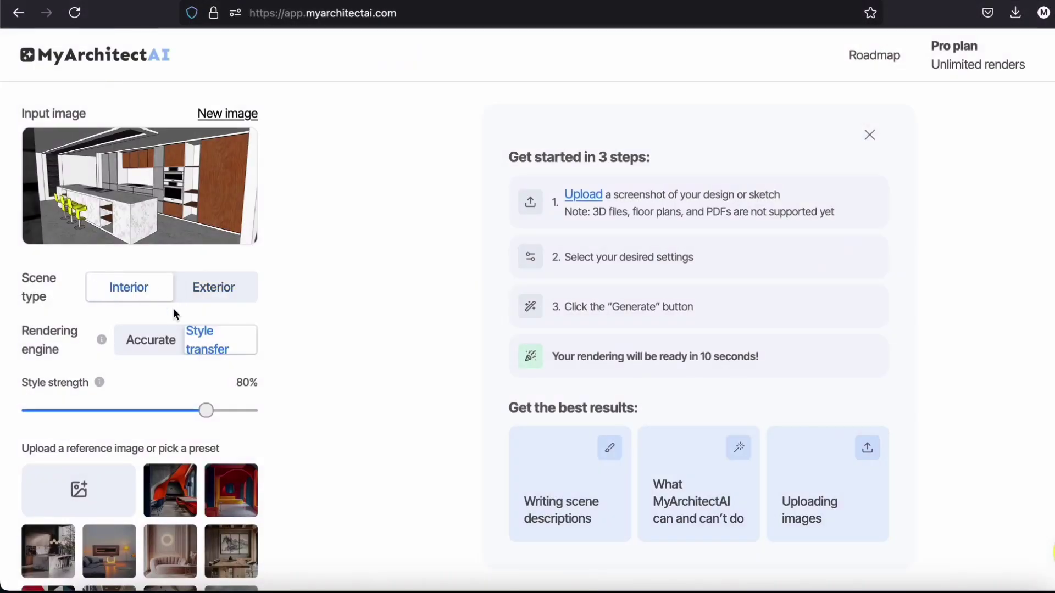
# Choose the pink-sofa preset as style reference and delete 'house' from the scene description
pyautogui.scroll(-3, 174, 308)
pyautogui.scroll(-2, 164, 271)
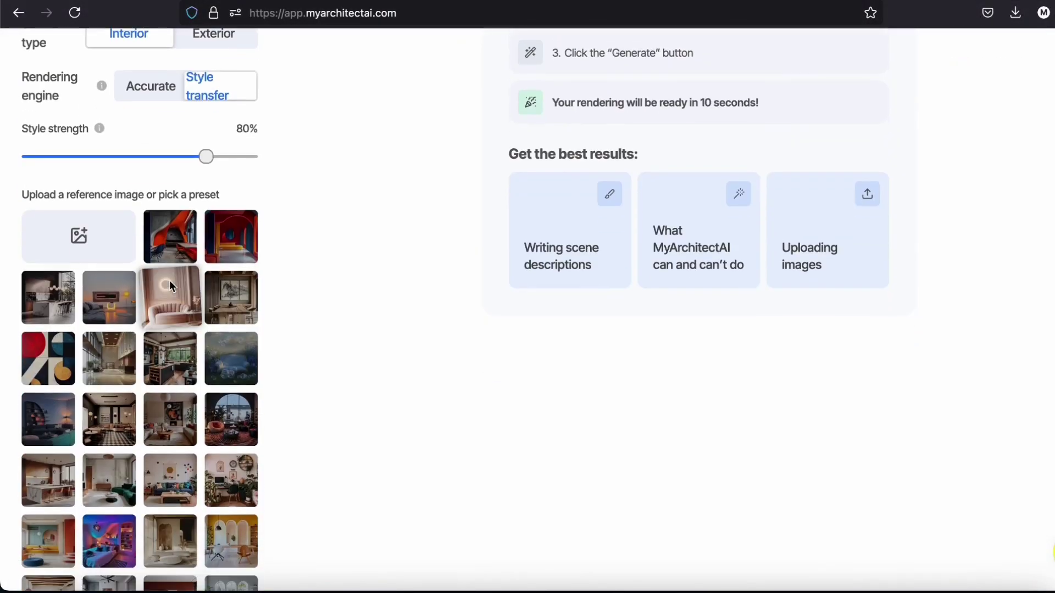
pyautogui.click(170, 293)
pyautogui.scroll(-10, 155, 440)
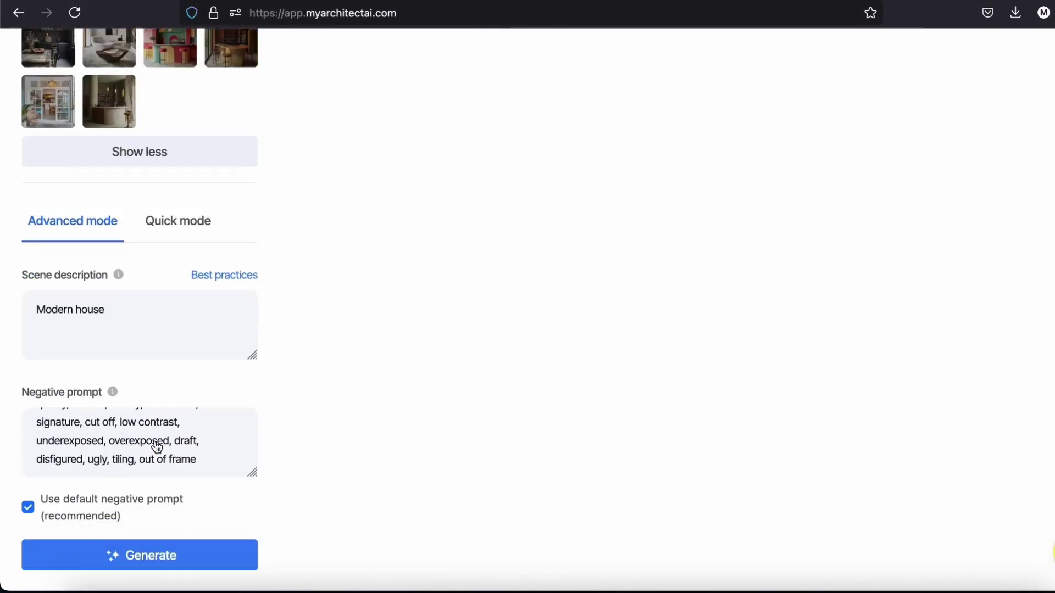
pyautogui.press('BackSpace')
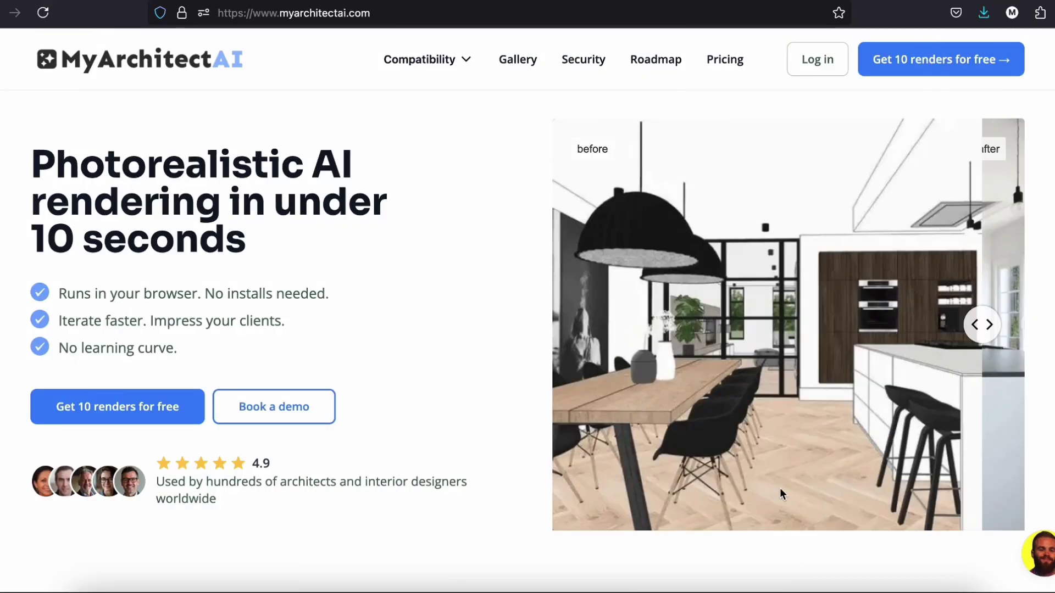
# Log in to the MyArchitectAI rendering app from the homepage
pyautogui.scroll(-5, 780, 488)
pyautogui.scroll(-5, 780, 488)
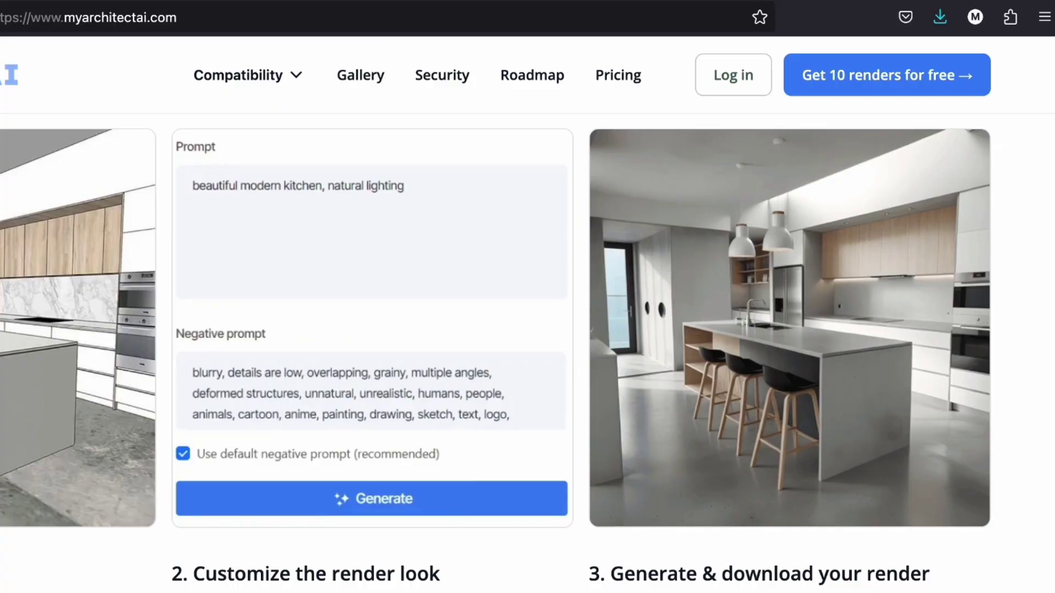
pyautogui.scroll(-8, 373, 529)
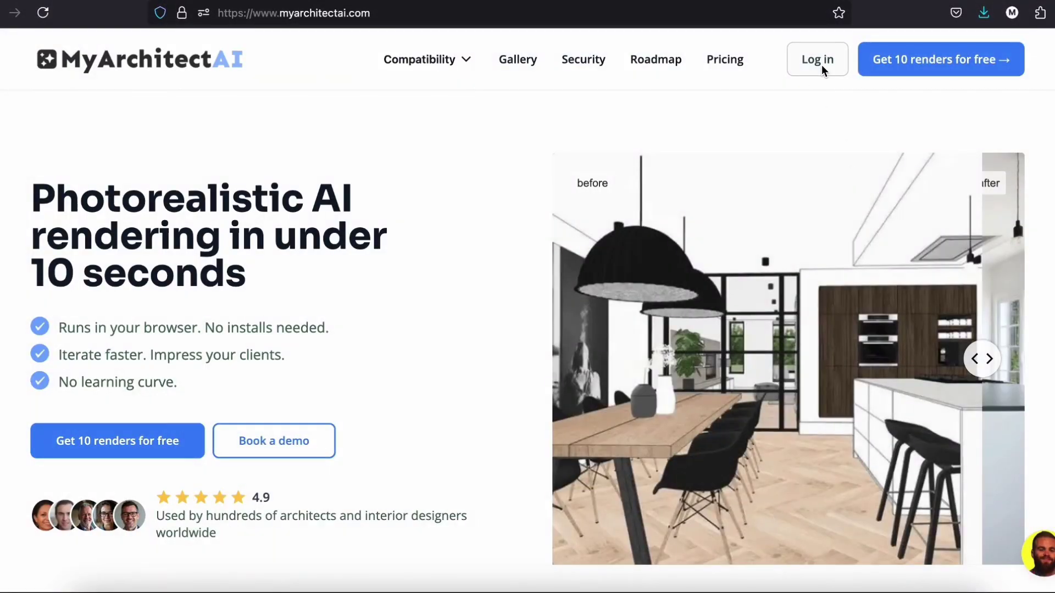
pyautogui.click(818, 59)
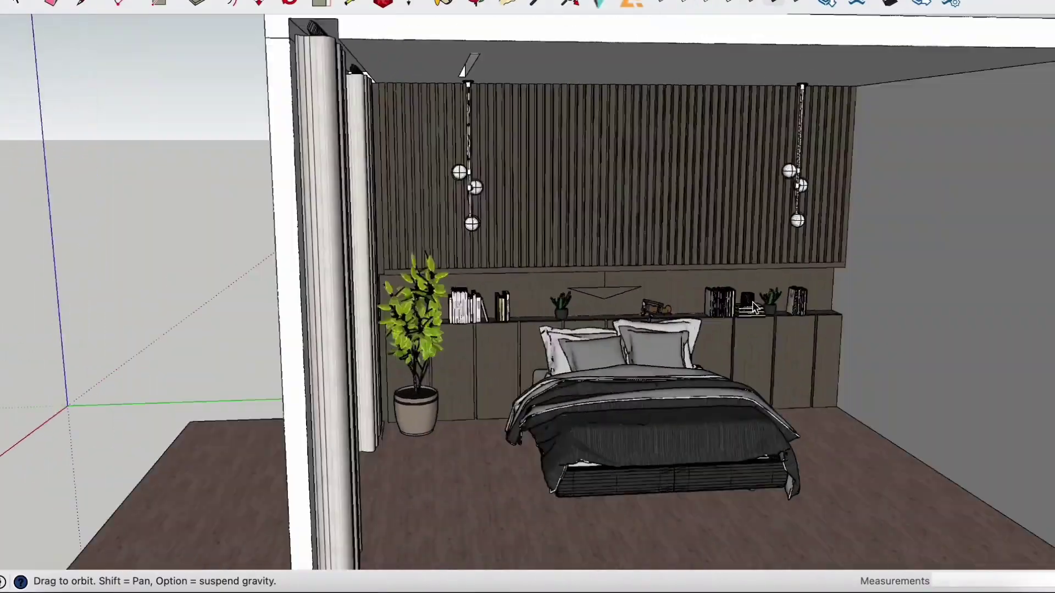
# Orbit the SketchUp bedroom to frame the window wall and export it as a 2D graphic
pyautogui.scroll(-3, 754, 308)
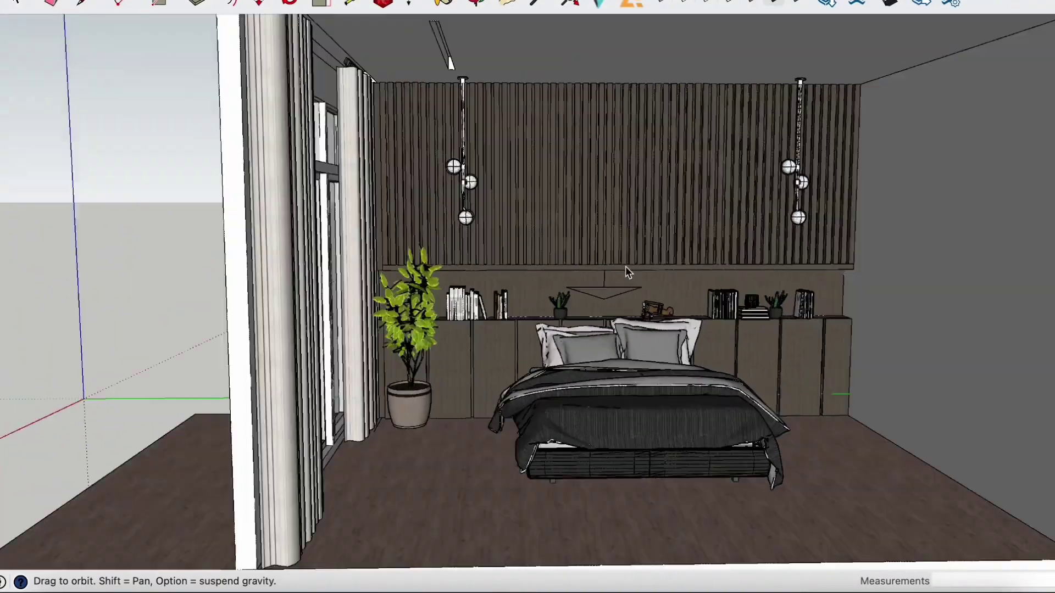
pyautogui.moveTo(754, 308); pyautogui.dragTo(555, 270)
pyautogui.scroll(5, 549, 391)
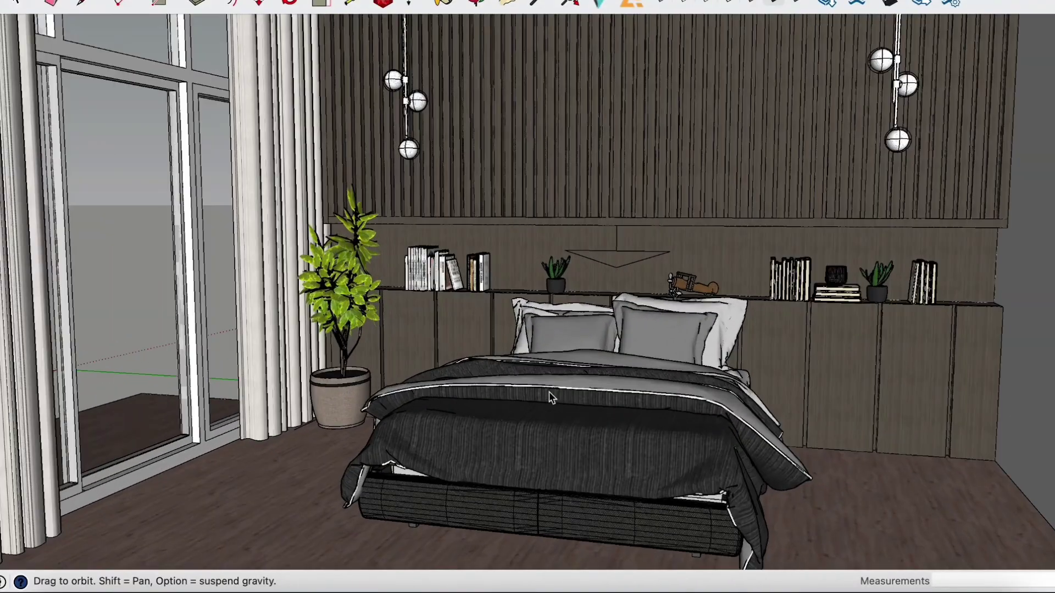
pyautogui.scroll(-3, 551, 397)
pyautogui.moveTo(536, 382); pyautogui.dragTo(541, 381)
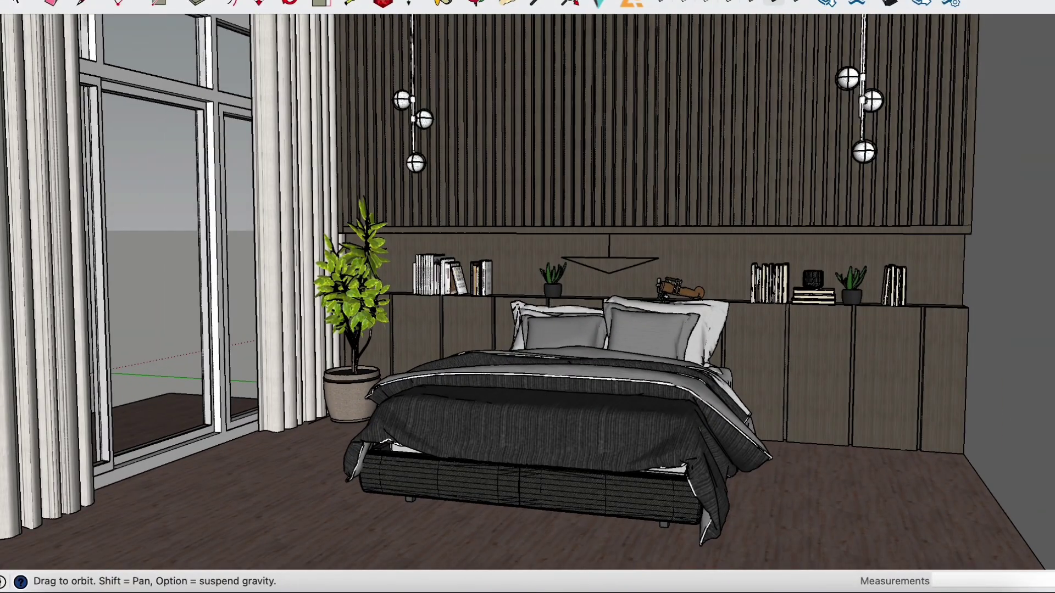
pyautogui.click(72, 0)
pyautogui.moveTo(165, 299)
pyautogui.click(254, 321)
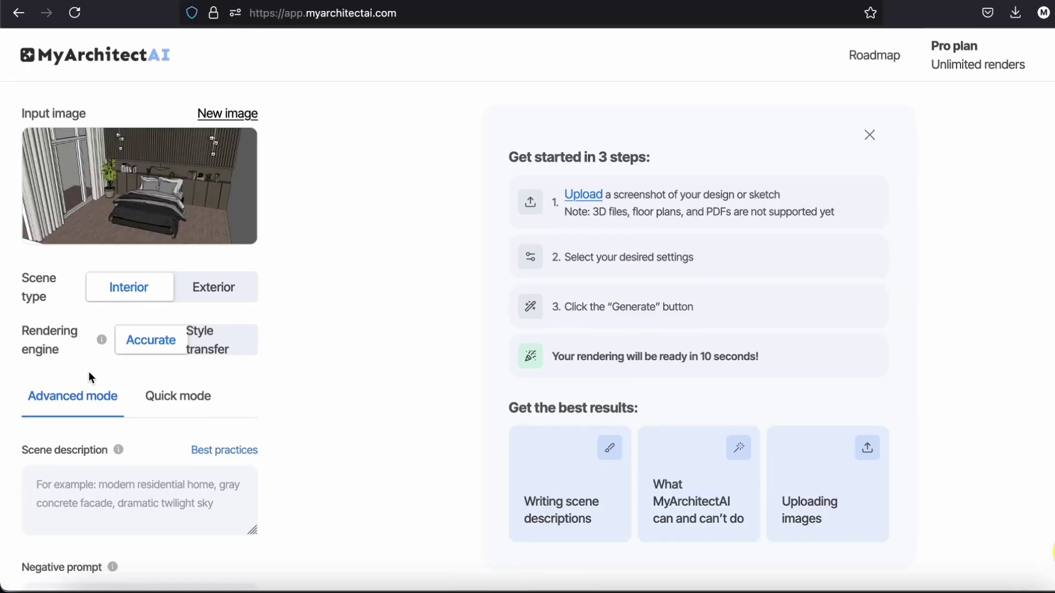
# Toggle the rendering engine to Style transfer and back to Accurate
pyautogui.moveTo(108, 164)
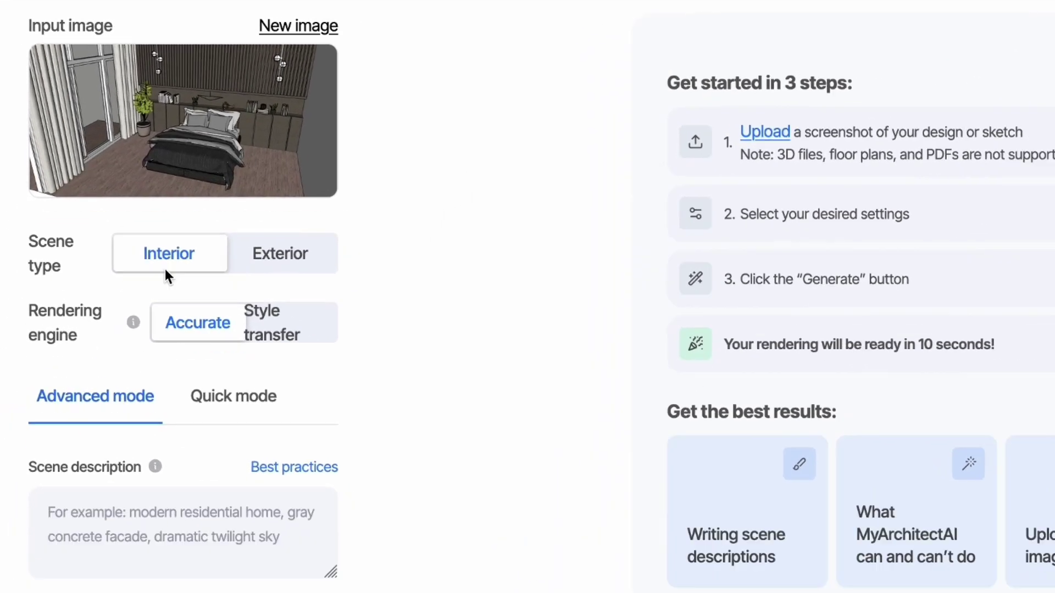
pyautogui.scroll(-1, 156, 359)
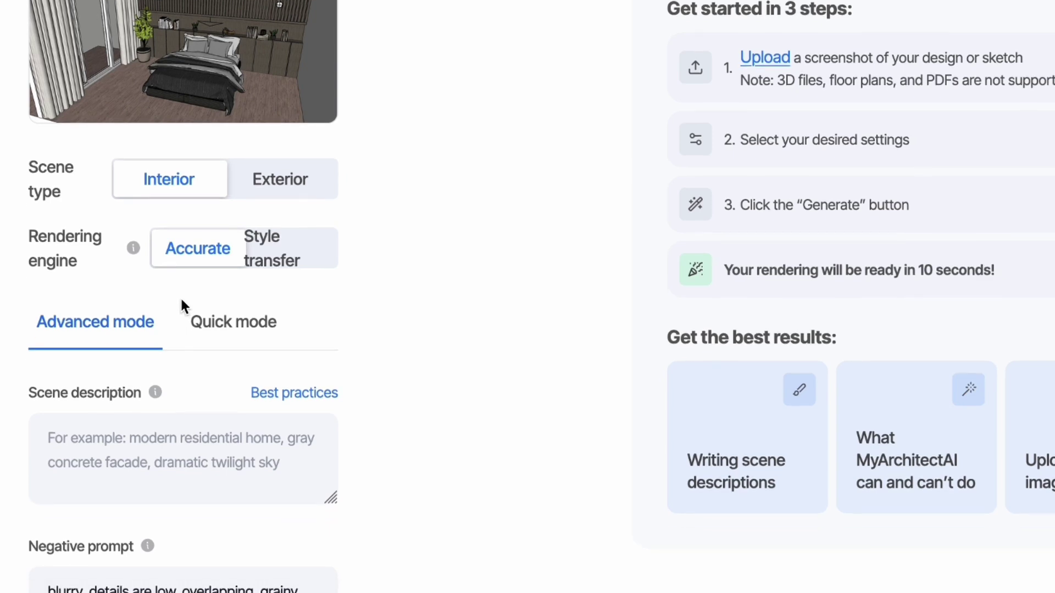
pyautogui.click(276, 270)
pyautogui.scroll(-2, 235, 324)
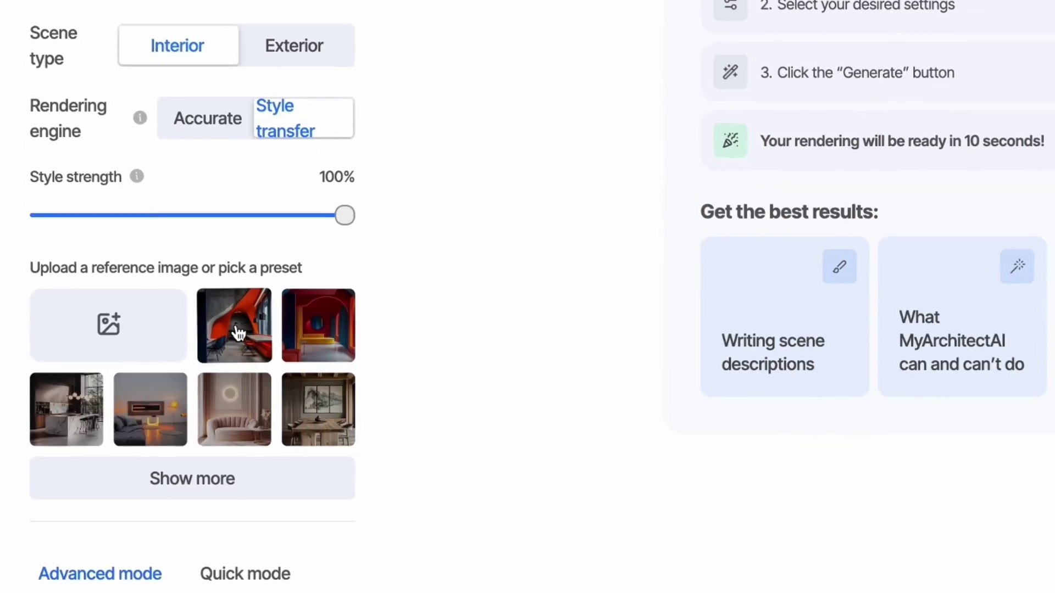
pyautogui.click(214, 131)
# Set the scene description to 'Modern Bedroom', then open Quick mode's space type list
pyautogui.click(199, 357)
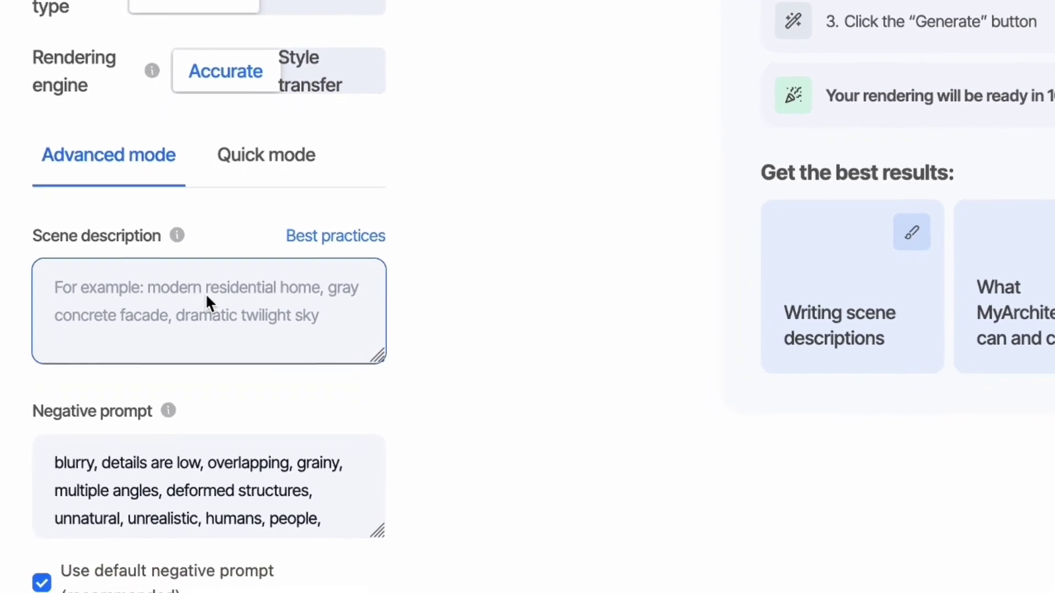
pyautogui.write('Modern Bedroom')
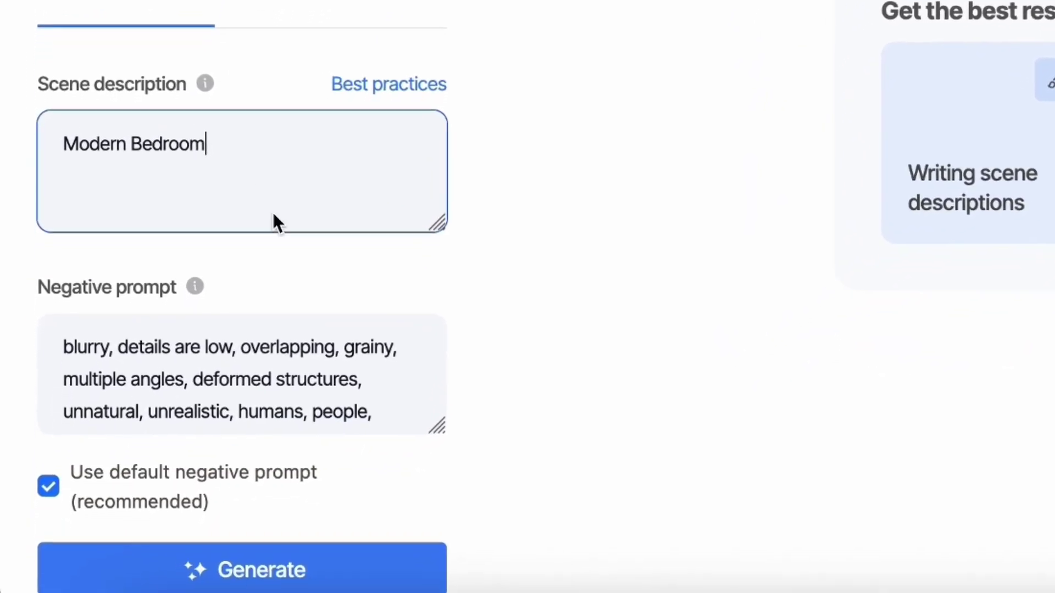
pyautogui.click(294, 4)
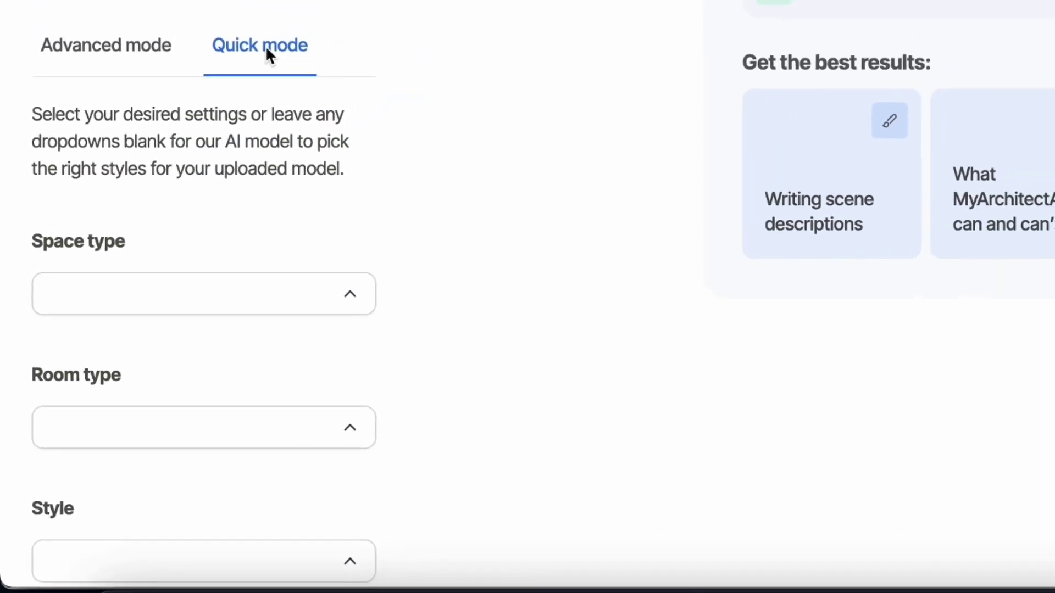
pyautogui.click(197, 297)
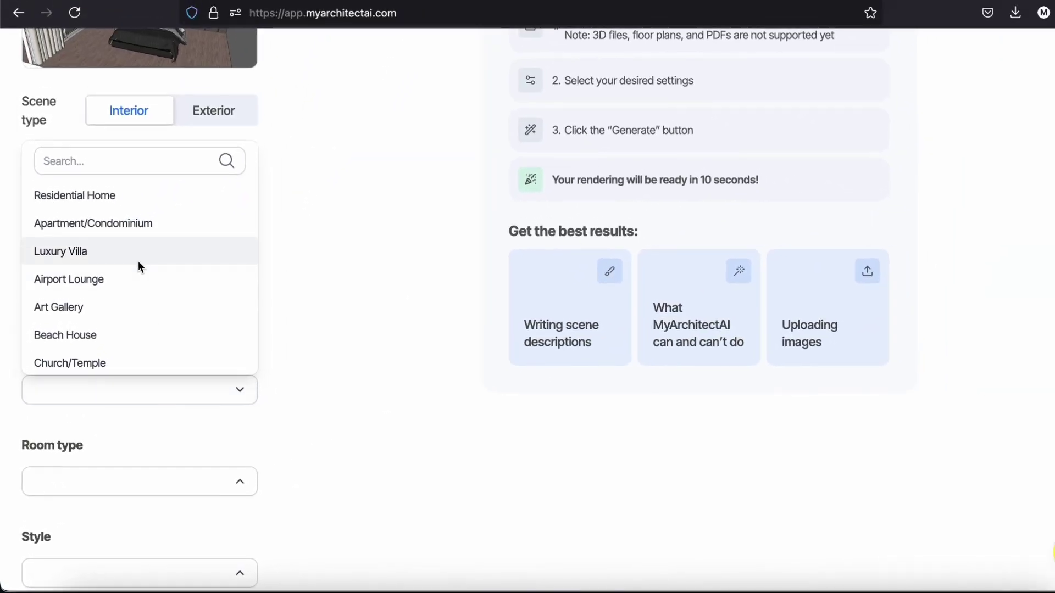
# Set the space type to Luxury Villa and the room type to Bedroom
pyautogui.scroll(-5, 137, 262)
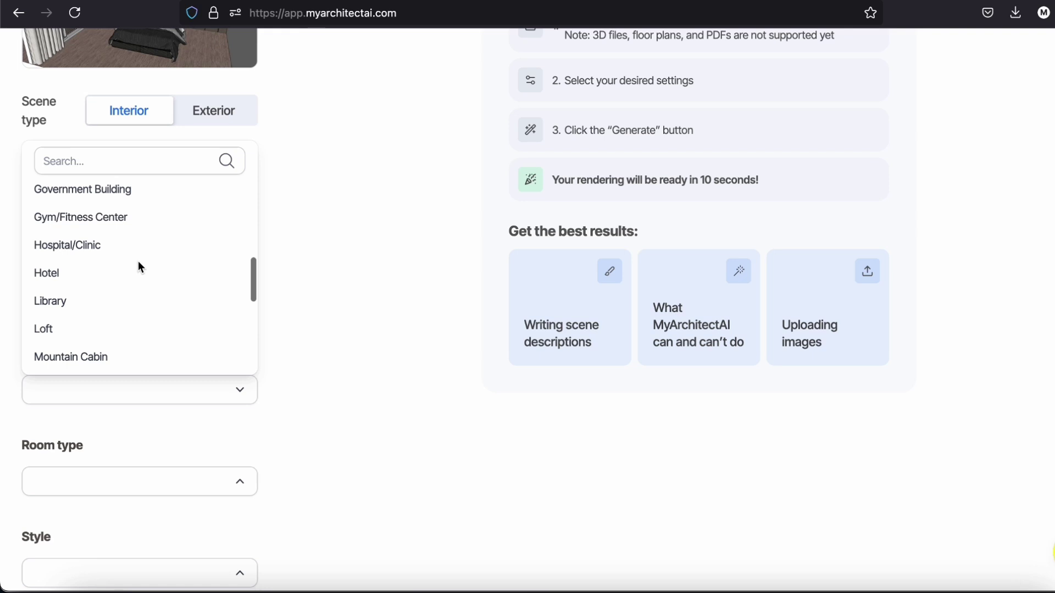
pyautogui.scroll(5, 138, 261)
pyautogui.click(137, 248)
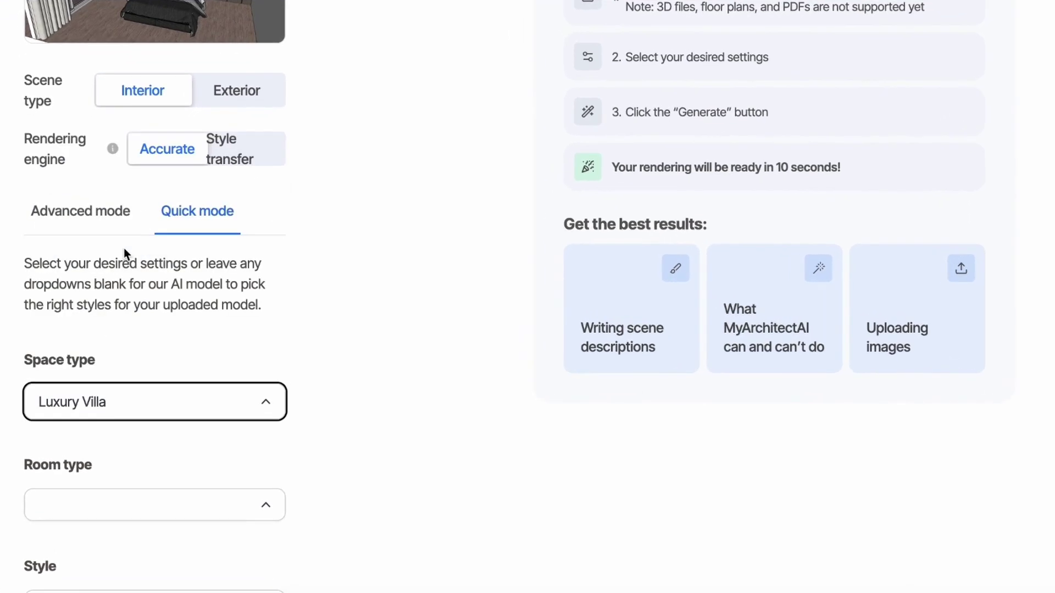
pyautogui.click(165, 508)
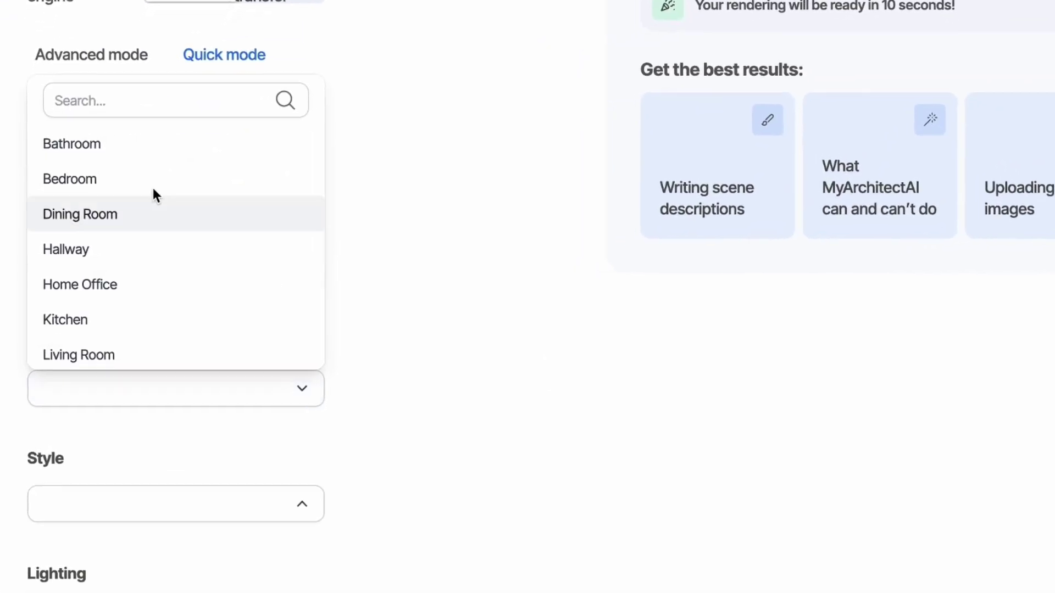
pyautogui.click(153, 187)
# Set the style to Modern instead of Contemporary, lighting to Ambient and view to Garden
pyautogui.scroll(-4, 157, 405)
pyautogui.click(231, 315)
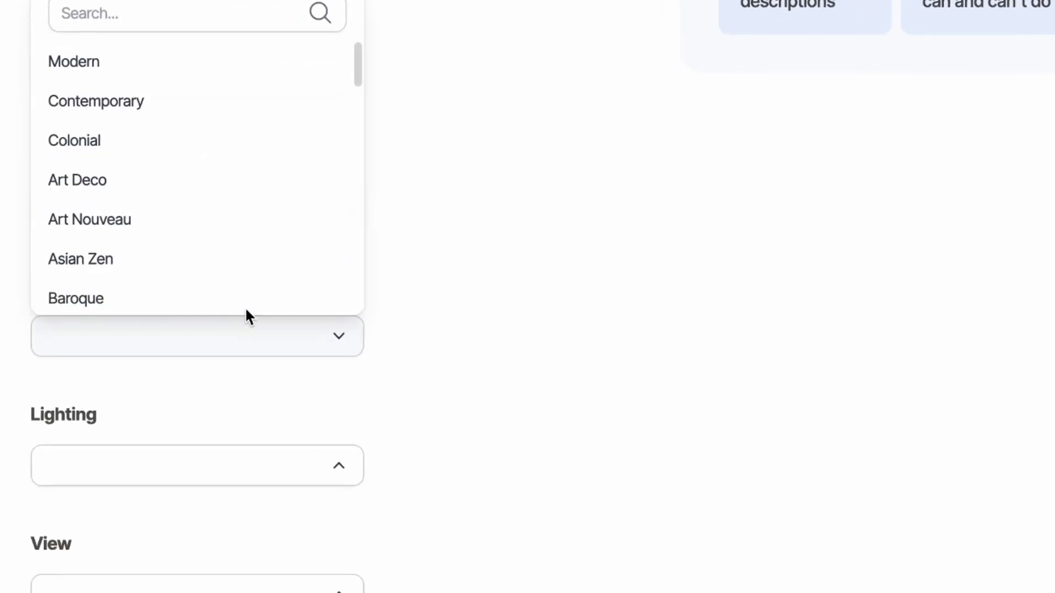
pyautogui.click(193, 105)
pyautogui.click(191, 333)
pyautogui.click(127, 34)
pyautogui.click(160, 434)
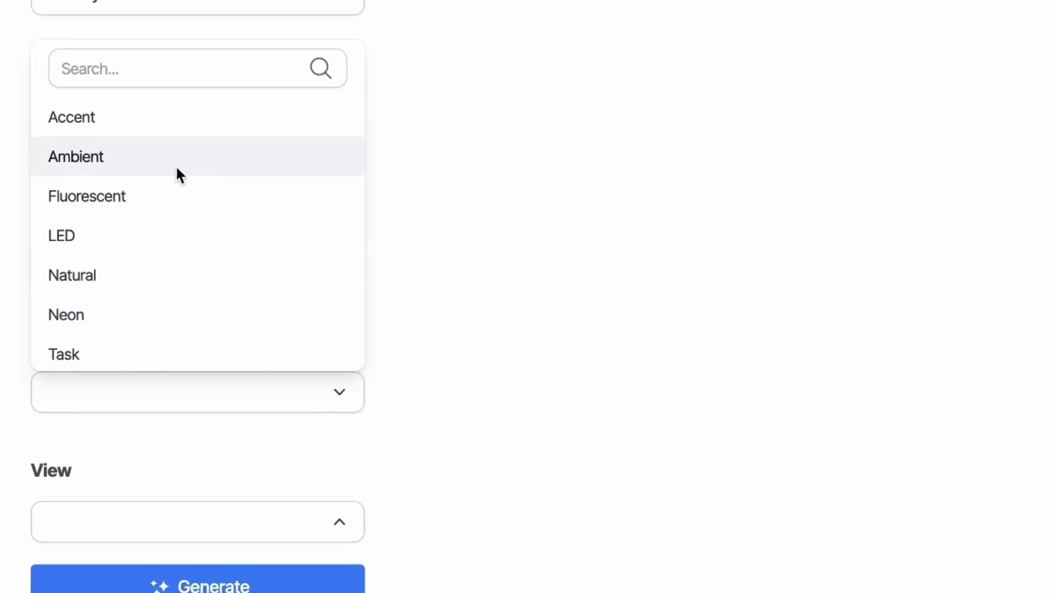
pyautogui.click(200, 151)
pyautogui.click(182, 486)
pyautogui.click(223, 339)
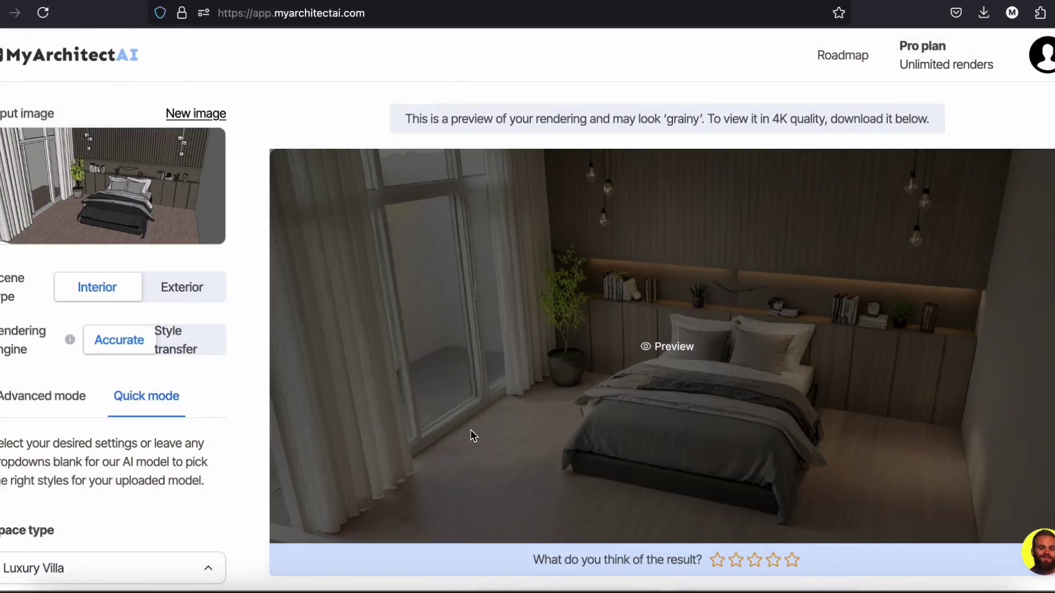
# Enlarge the bedroom render, return to Advanced mode, and open the enlarged preview again
pyautogui.click(716, 388)
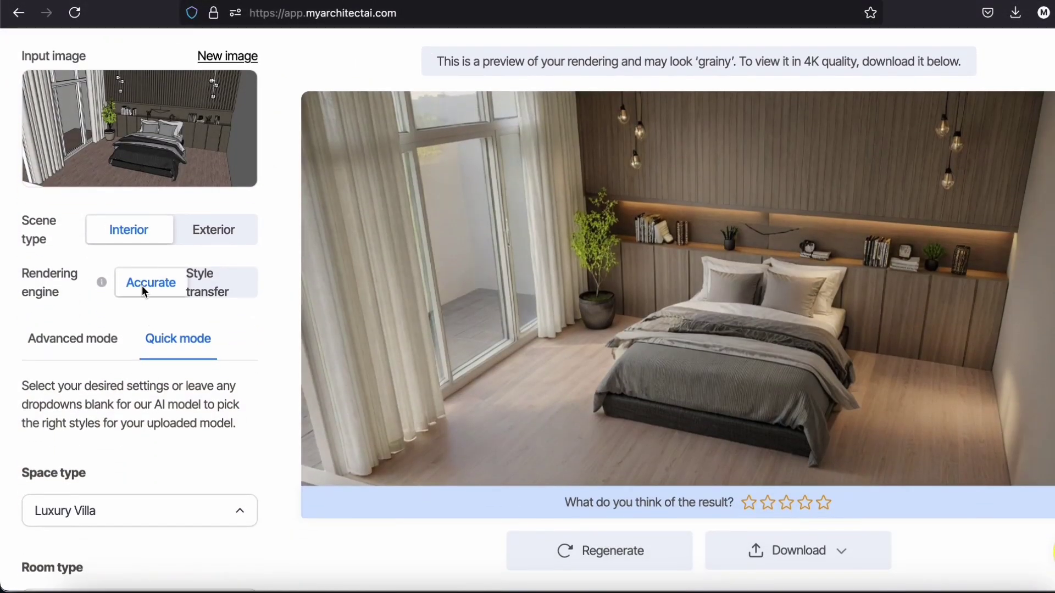
pyautogui.click(76, 351)
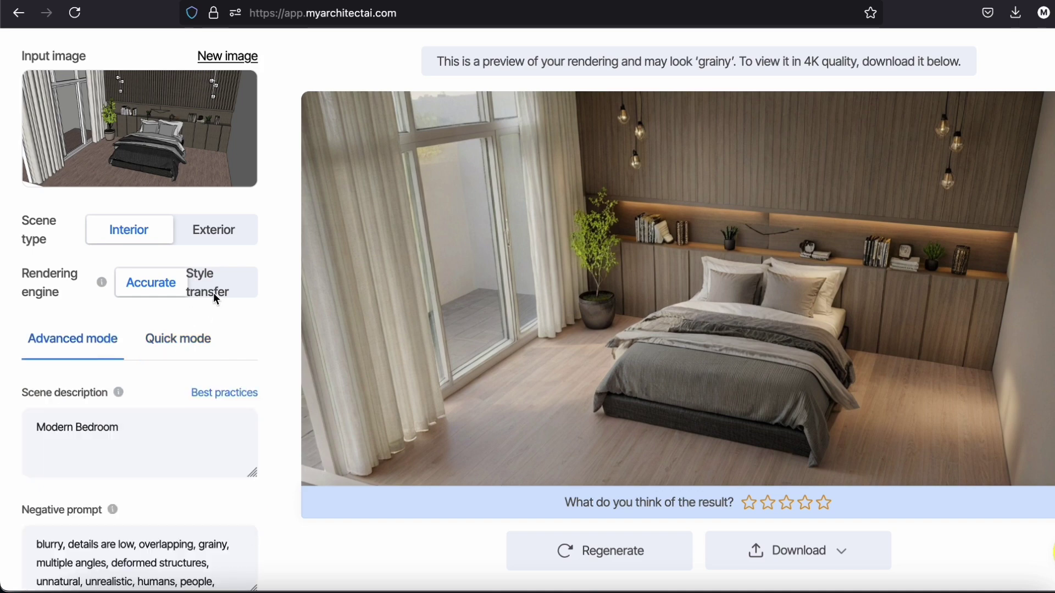
pyautogui.scroll(1, 220, 295)
pyautogui.click(769, 352)
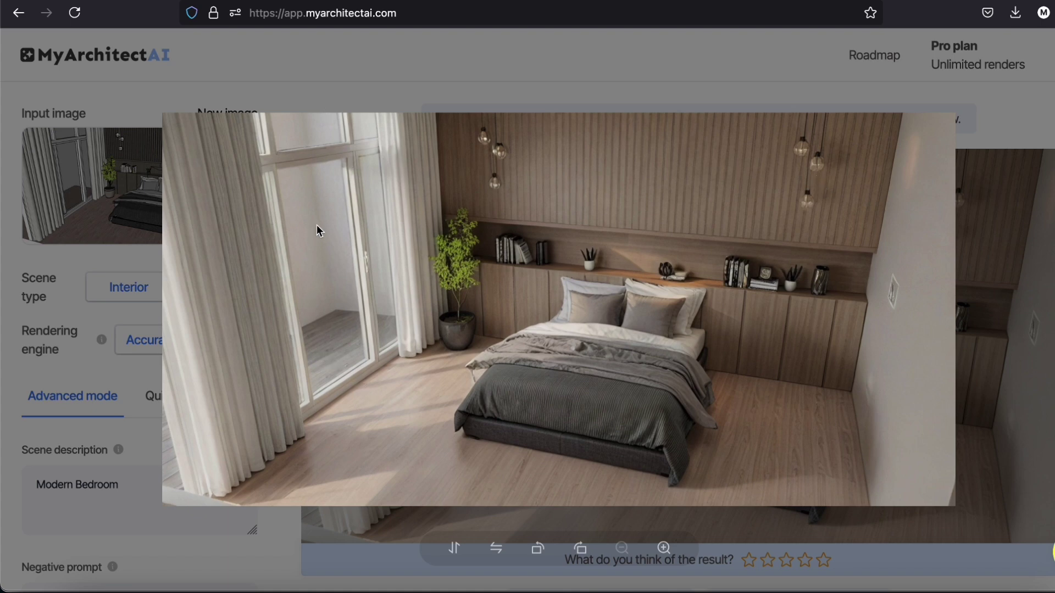
# Close the preview and download the bedroom render in standard quality
pyautogui.click(1034, 430)
pyautogui.scroll(-3, 759, 429)
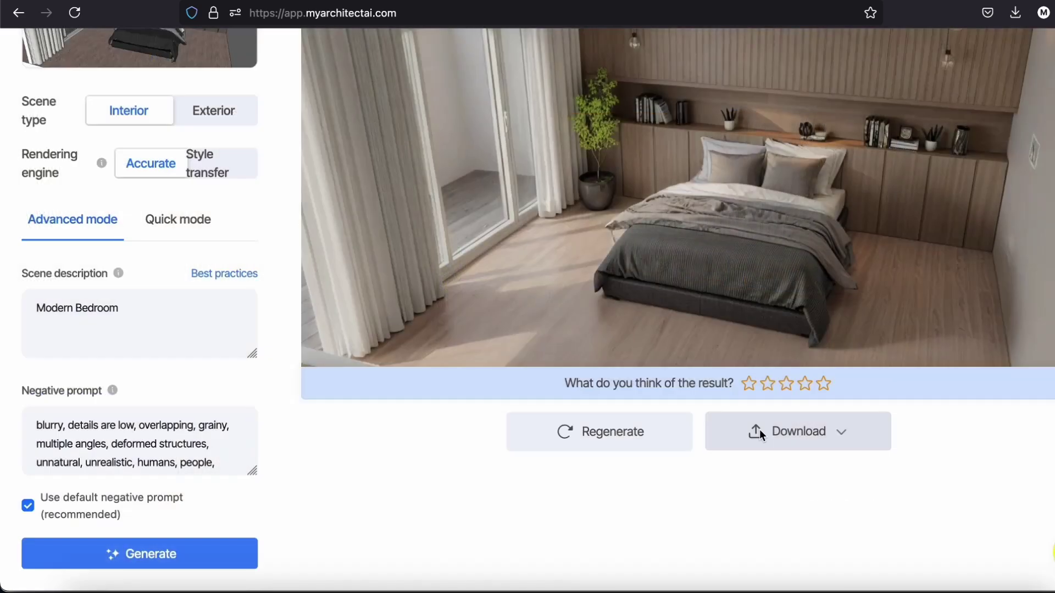
pyautogui.click(759, 430)
pyautogui.click(793, 501)
# Switch to Style transfer and generate the bedroom using the marble kitchen preset
pyautogui.scroll(3, 210, 405)
pyautogui.scroll(-3, 209, 384)
pyautogui.click(175, 221)
pyautogui.click(69, 224)
pyautogui.click(215, 165)
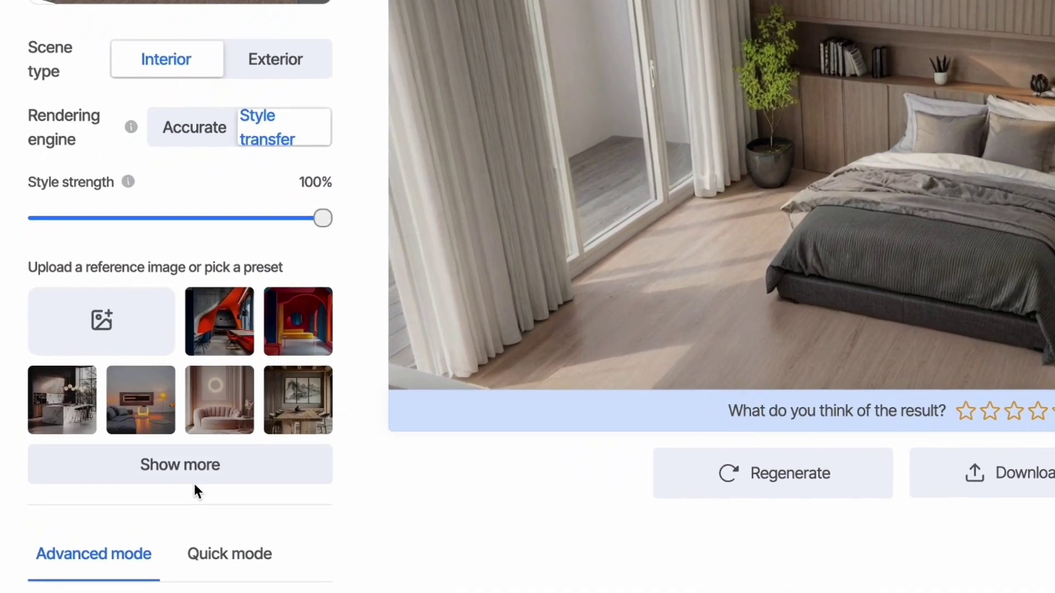
pyautogui.click(173, 459)
pyautogui.click(61, 383)
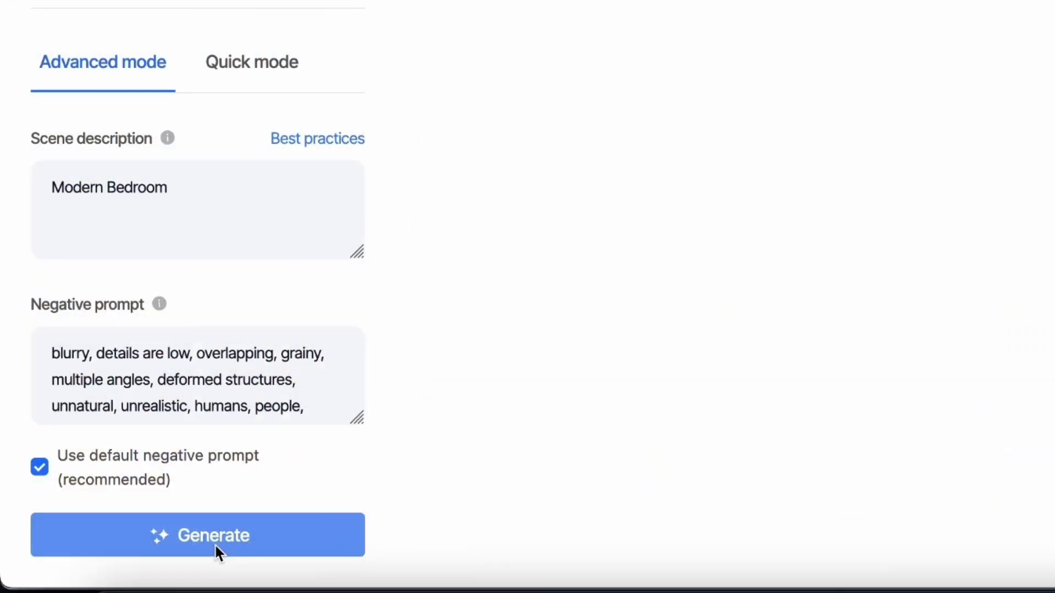
pyautogui.click(217, 546)
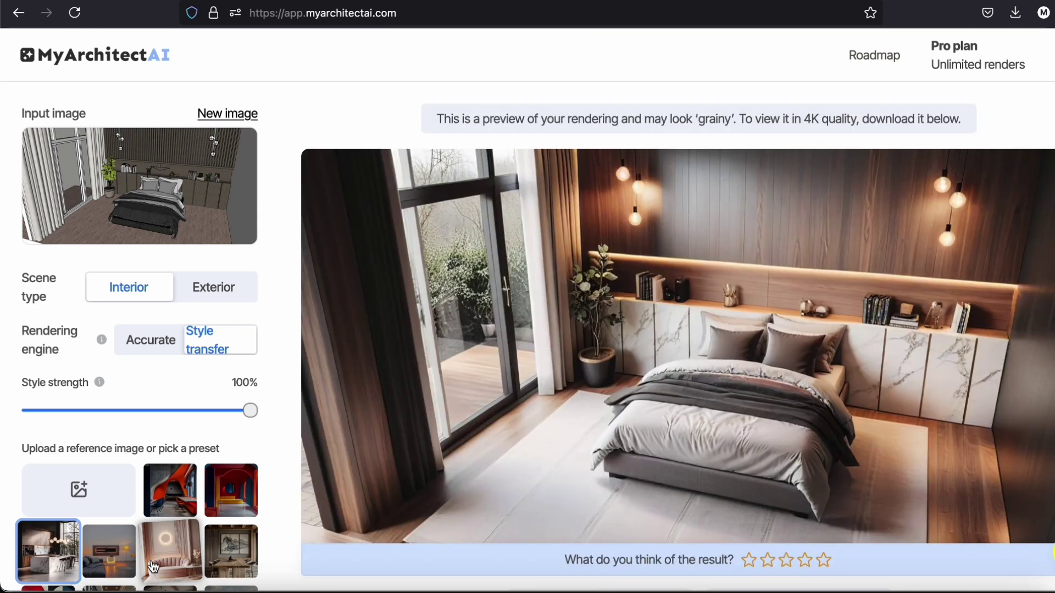
# Enlarge the marble-styled bedroom rendering for a closer look
pyautogui.moveTo(827, 343)
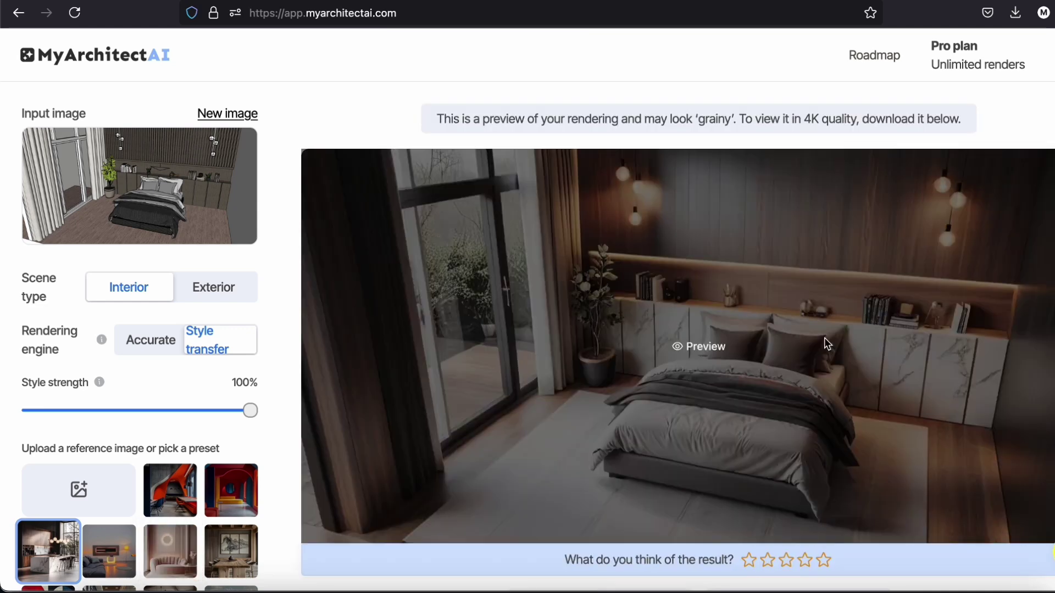
pyautogui.click(661, 311)
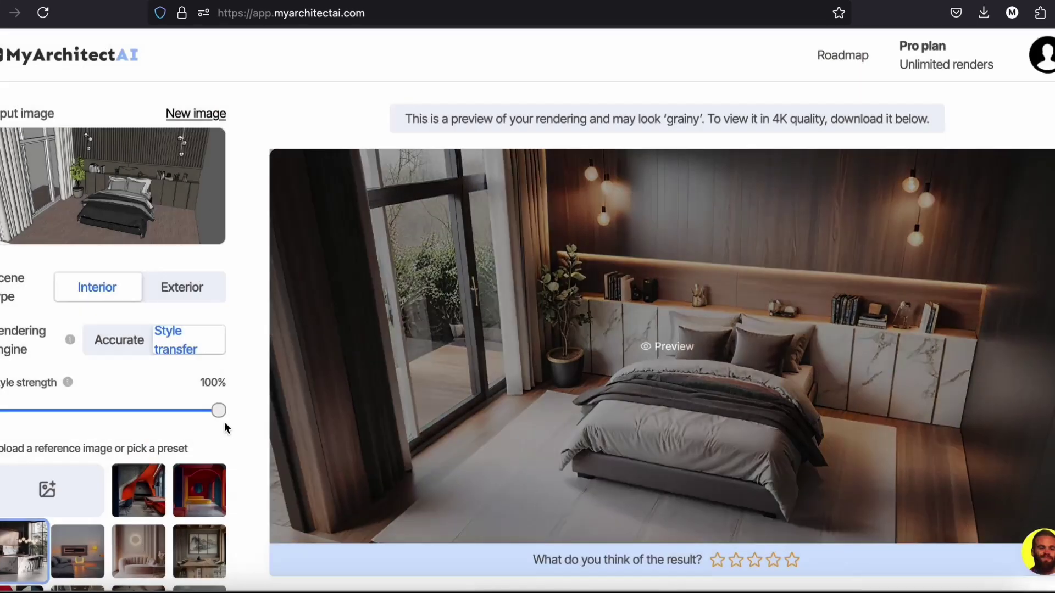
pyautogui.scroll(-2, 224, 422)
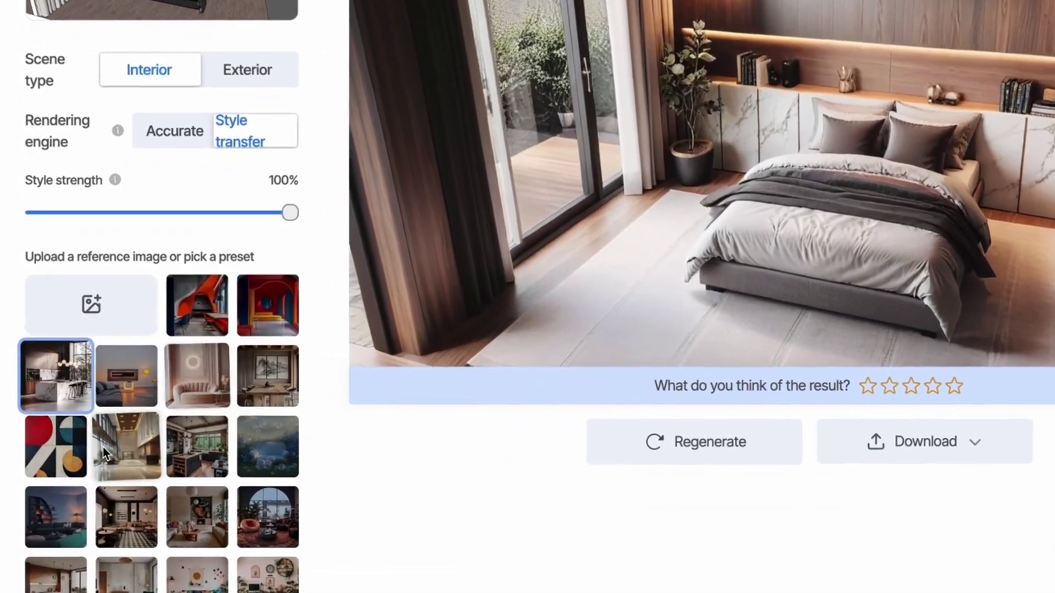
pyautogui.scroll(-8, 132, 505)
# Regenerate the bedroom, then render it with the checkered-floor preset
pyautogui.scroll(-5, 165, 478)
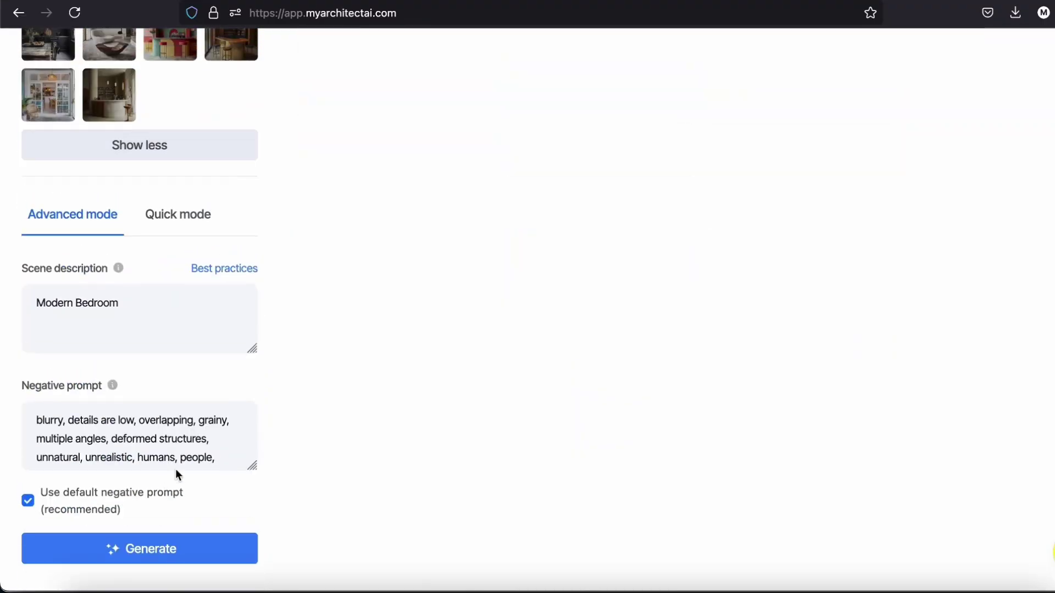
pyautogui.click(150, 560)
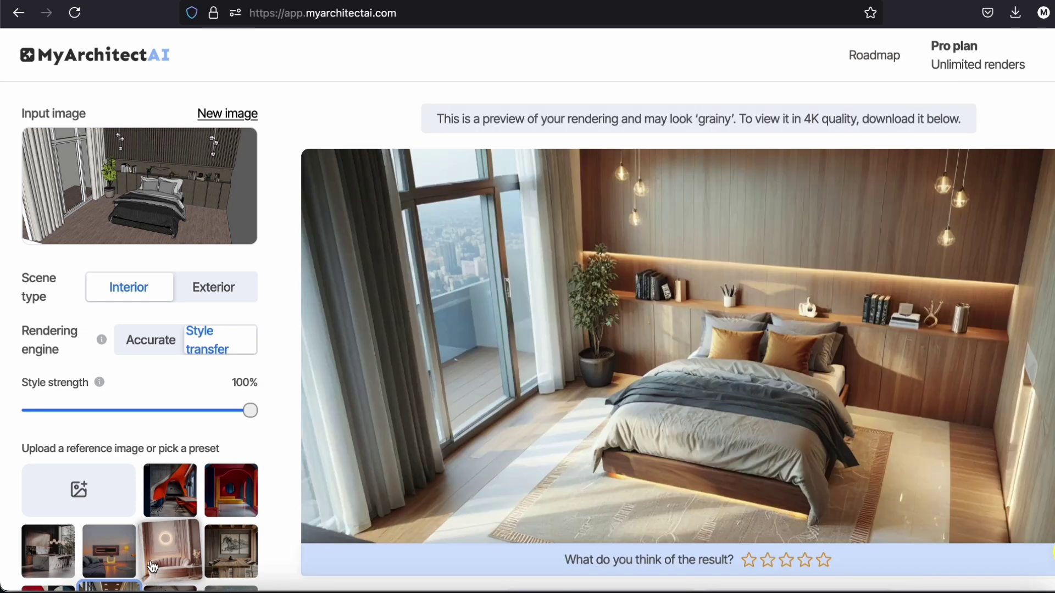
pyautogui.scroll(-7, 152, 566)
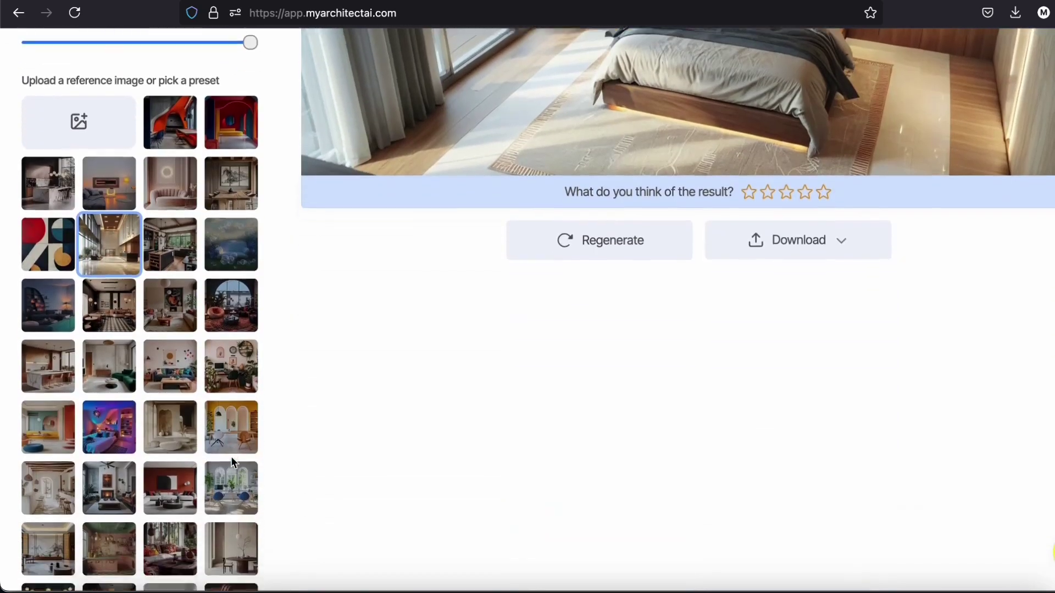
pyautogui.scroll(-9, 127, 400)
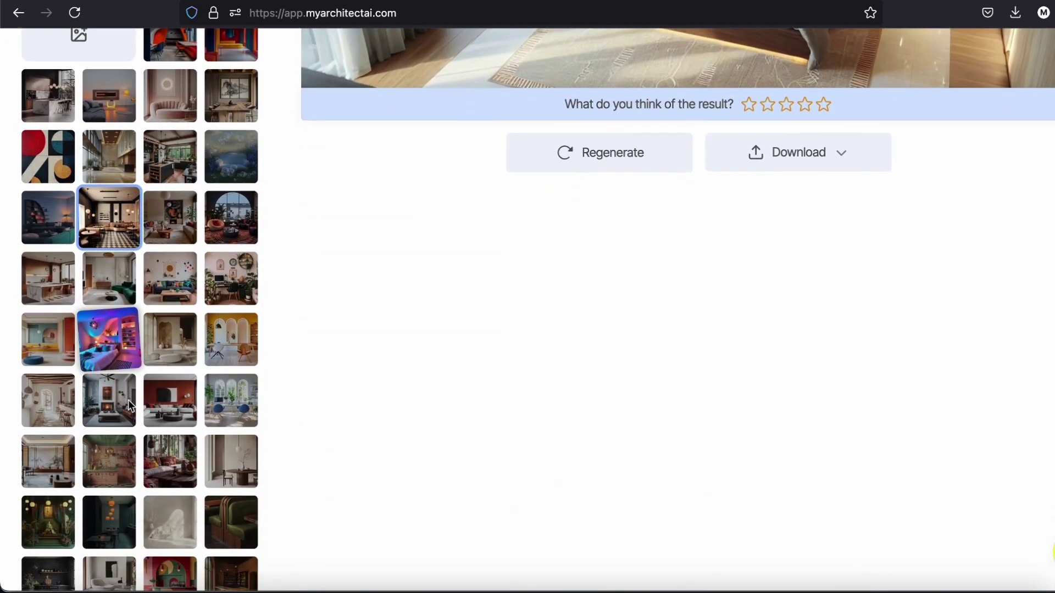
pyautogui.scroll(-2, 138, 297)
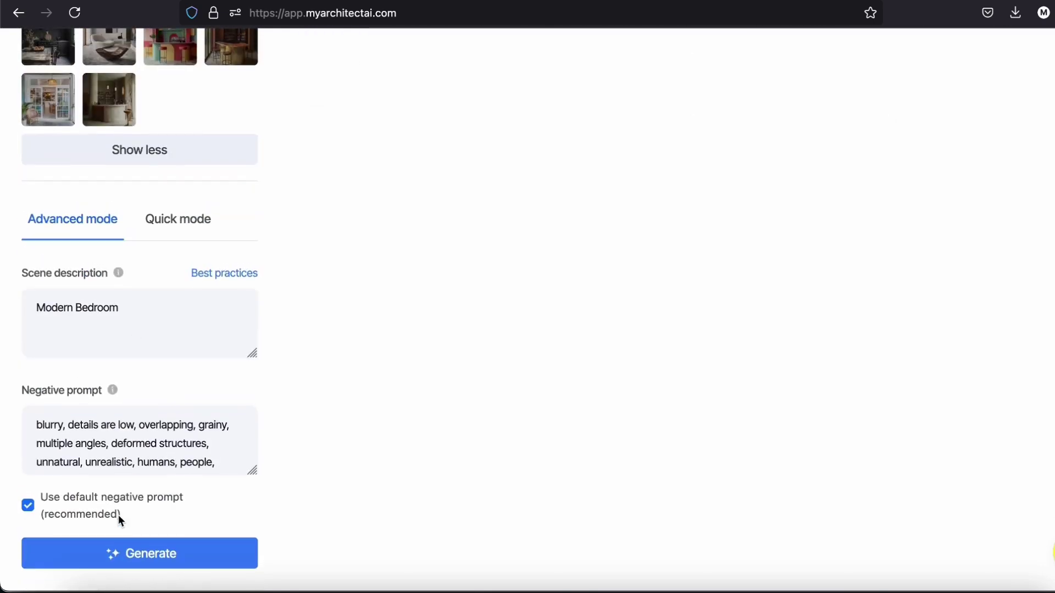
pyautogui.click(113, 543)
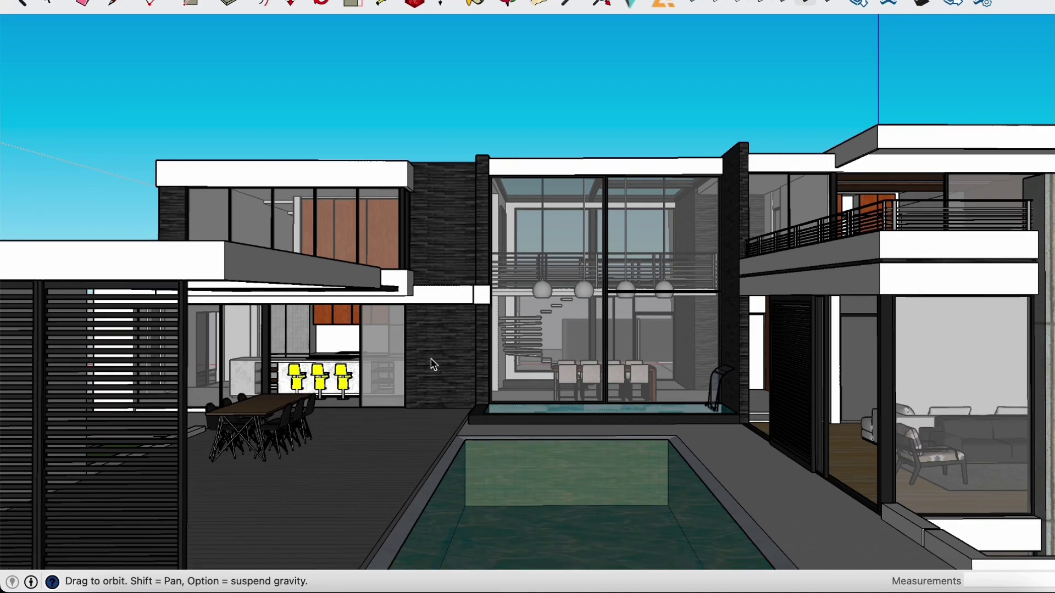
# Export the villa view as a JPEG named 'Villa' into Documents, then orbit to an aerial view
pyautogui.scroll(-3, 436, 361)
pyautogui.scroll(3, 563, 485)
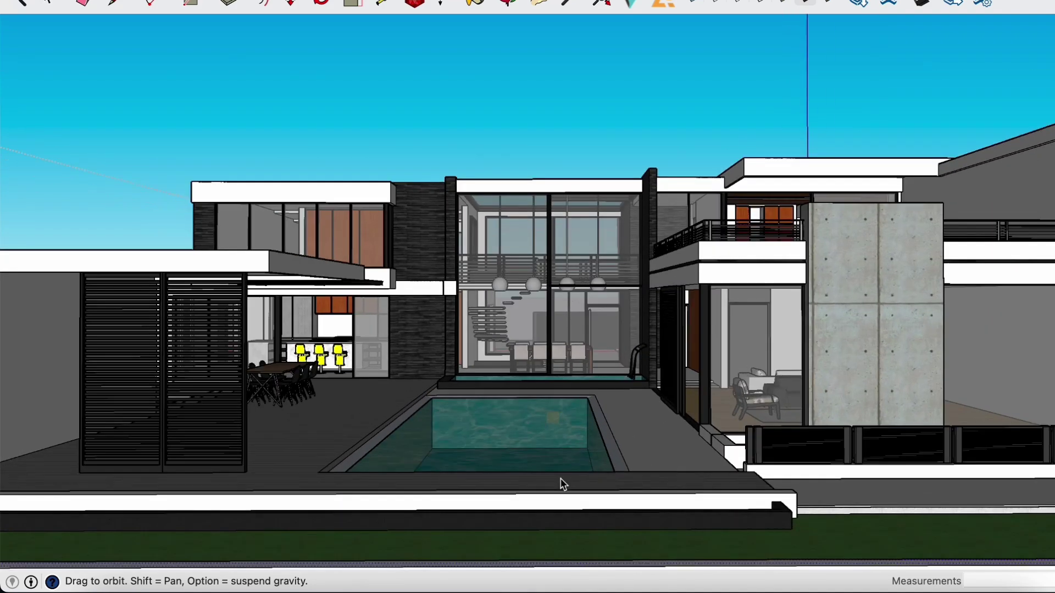
pyautogui.scroll(-1, 552, 466)
pyautogui.scroll(3, 509, 463)
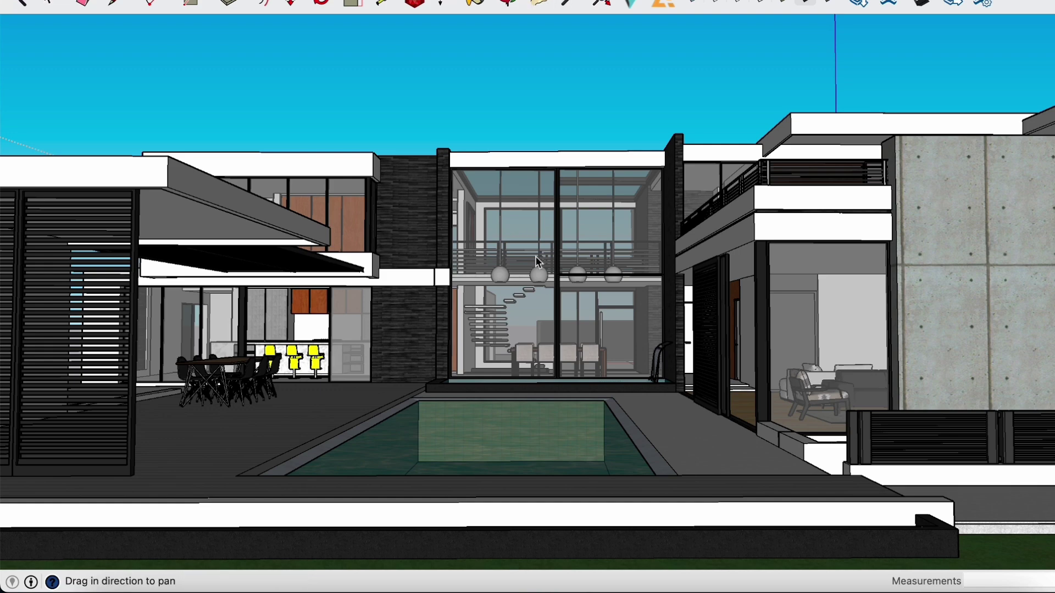
pyautogui.click(99, 2)
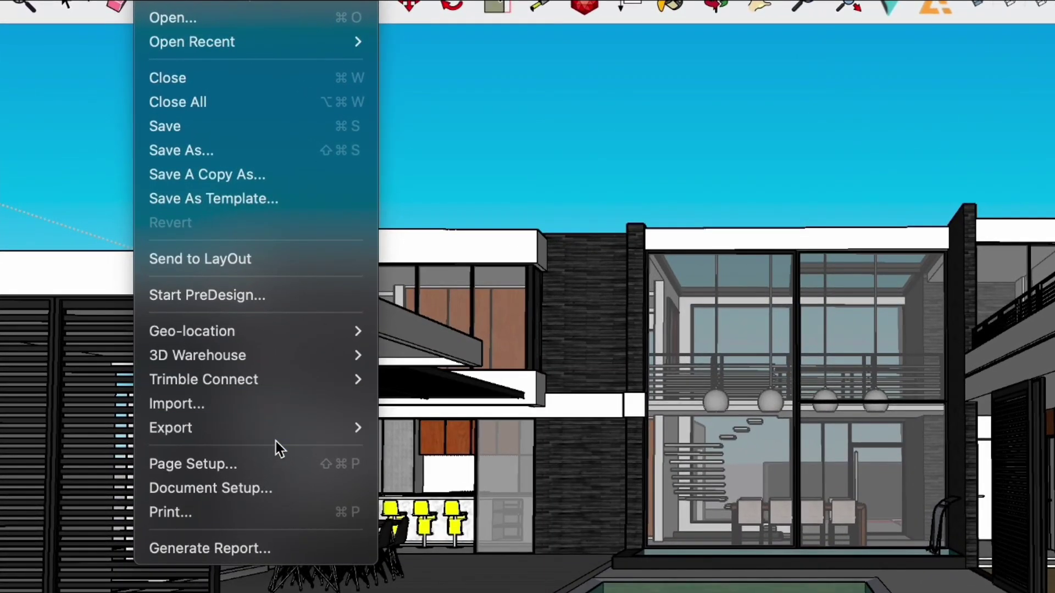
pyautogui.moveTo(195, 298)
pyautogui.click(407, 458)
pyautogui.write('Villa ')
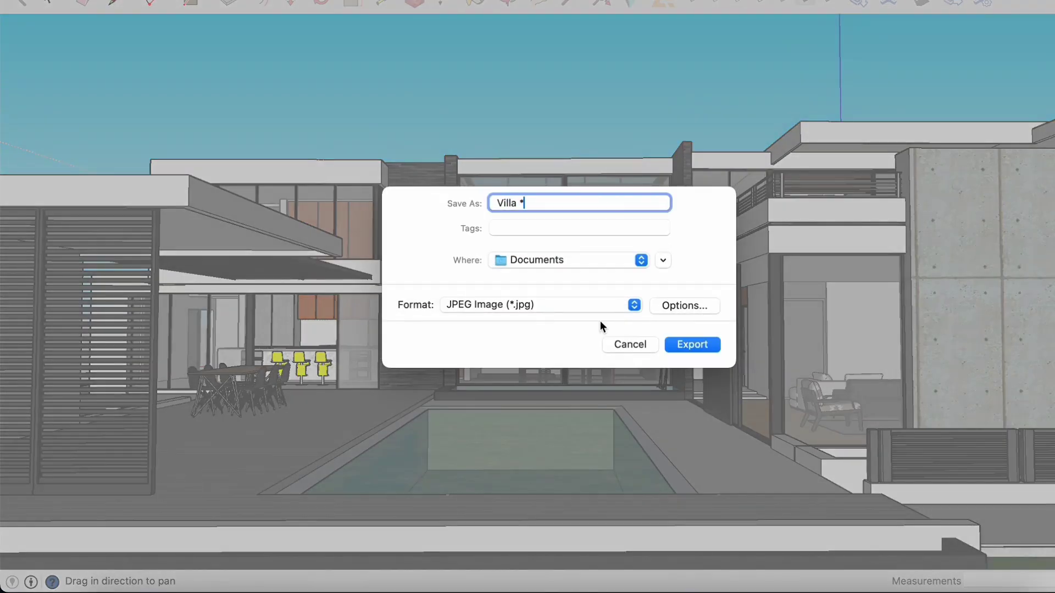
pyautogui.write('- SketchUp')
pyautogui.click(716, 344)
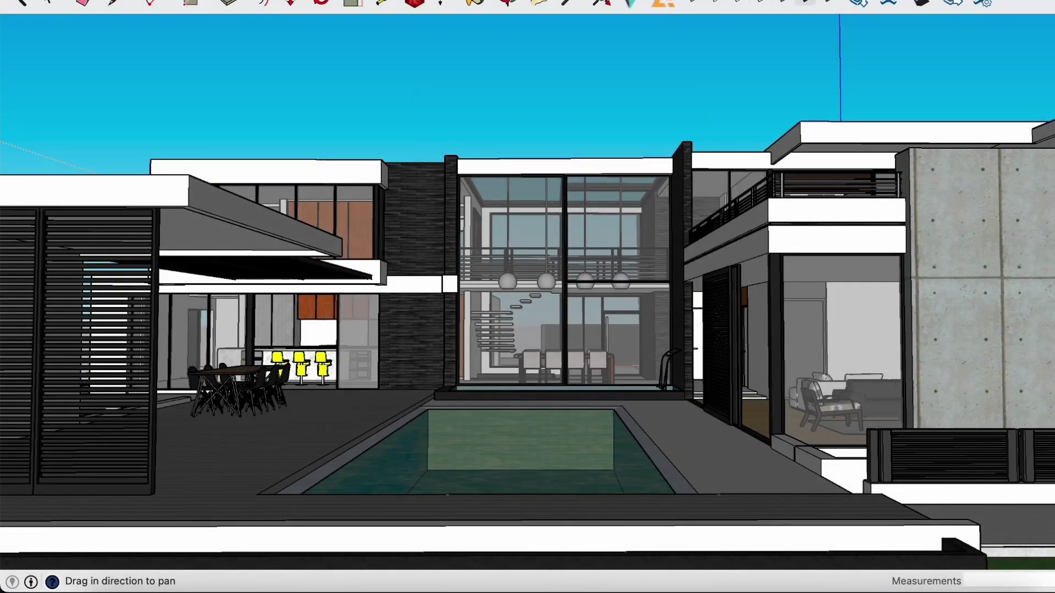
pyautogui.moveTo(483, 71); pyautogui.dragTo(665, 357)
# Set style strength to 80% and generate the Modern house villa exterior render
pyautogui.scroll(-5, 664, 358)
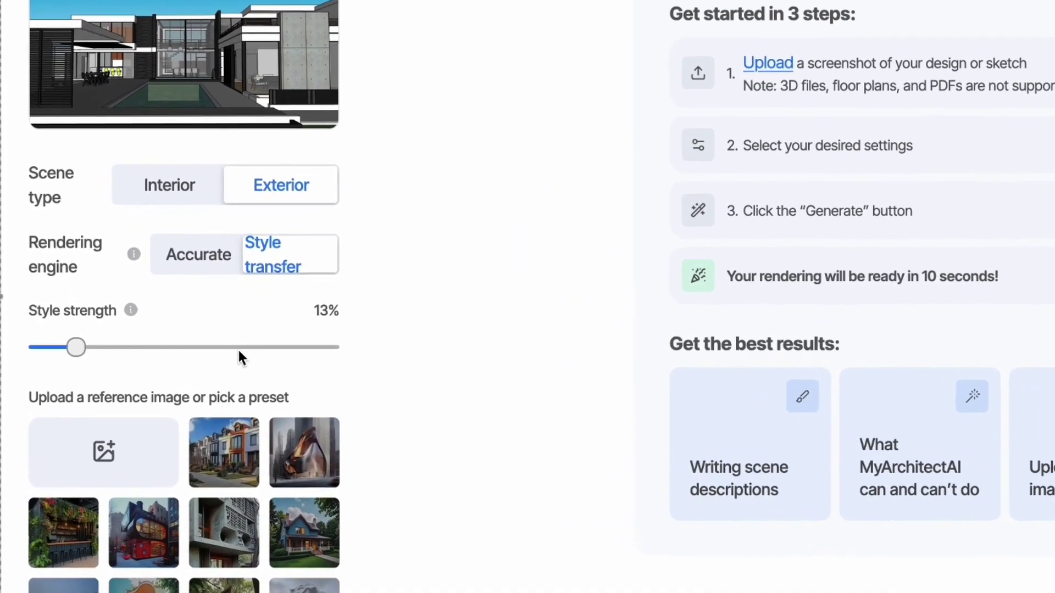
pyautogui.moveTo(261, 348); pyautogui.dragTo(273, 347)
pyautogui.scroll(-5, 306, 434)
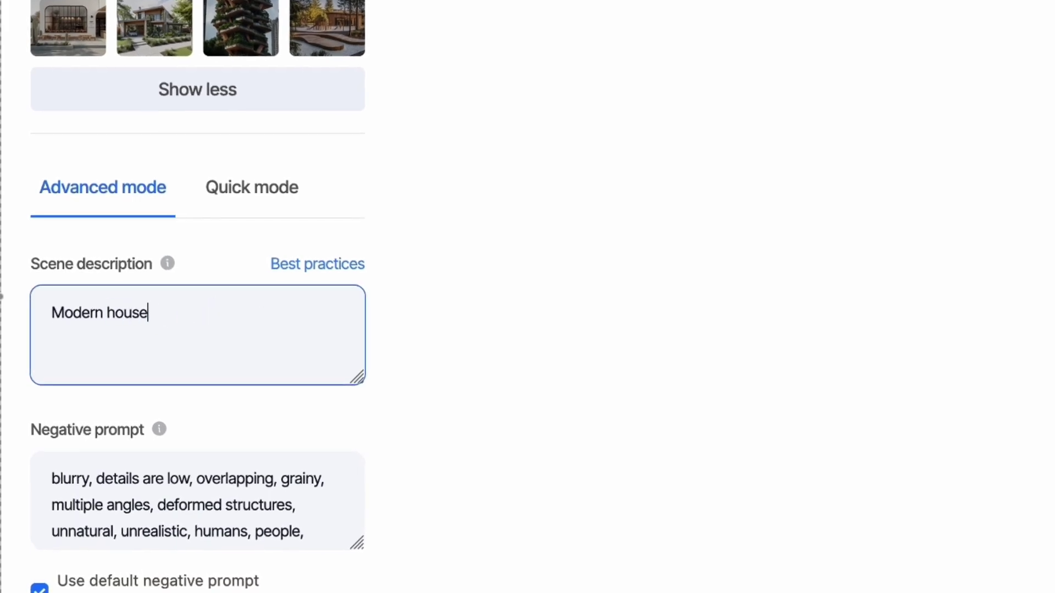
pyautogui.scroll(-3, 184, 554)
pyautogui.click(184, 549)
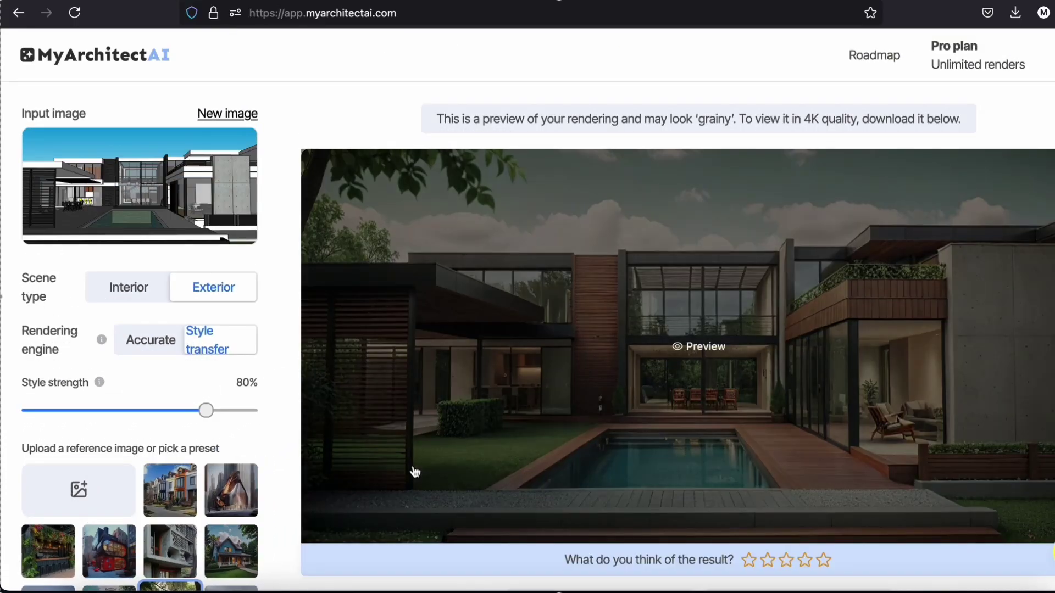
# Preview the villa render enlarged, then download it in 4K
pyautogui.click(424, 358)
pyautogui.click(648, 390)
pyautogui.scroll(-4, 813, 425)
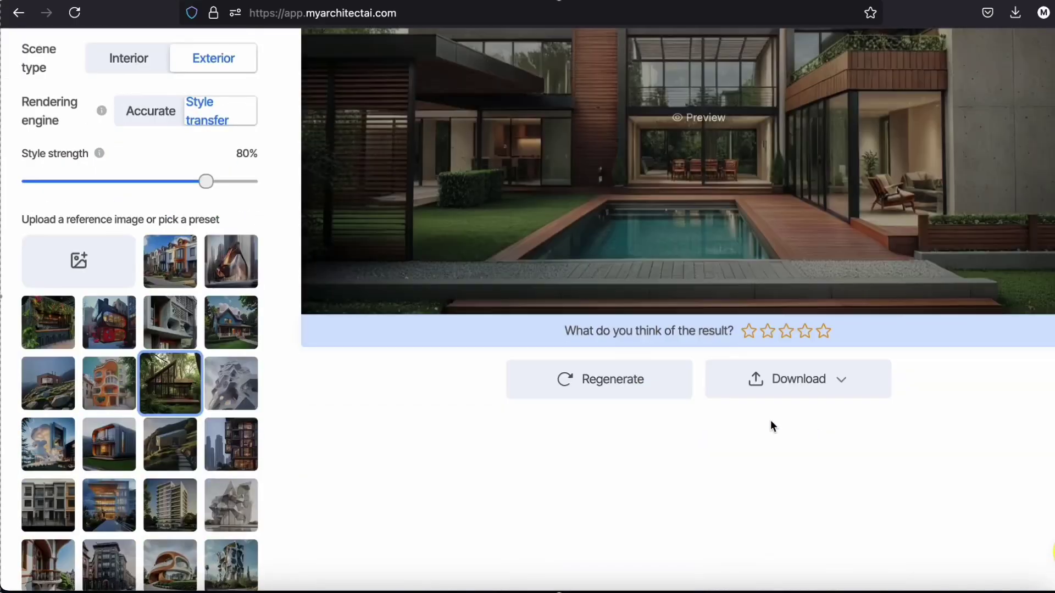
pyautogui.click(767, 404)
pyautogui.click(769, 421)
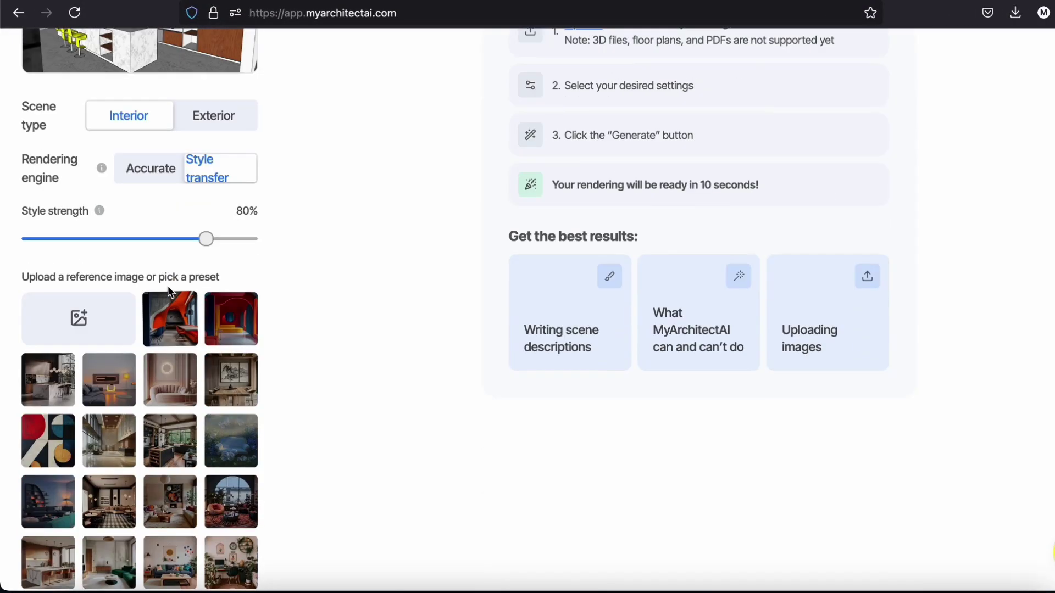
# Change 'house' to 'kitchen' in the scene description and generate the Modern kitchen render
pyautogui.scroll(-3, 170, 293)
pyautogui.scroll(-15, 170, 294)
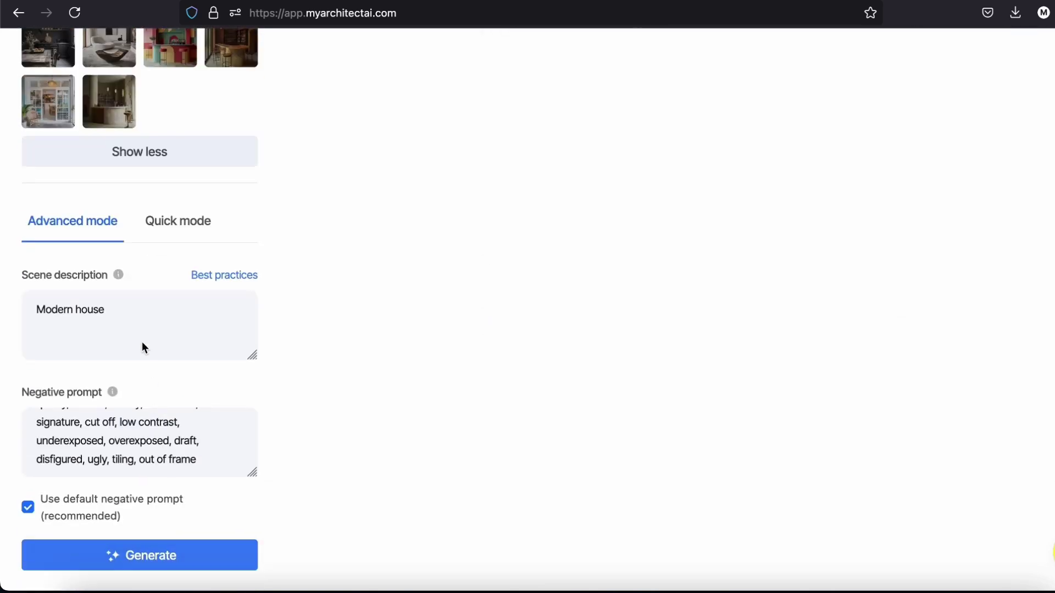
pyautogui.doubleClick(108, 310)
pyautogui.press('BackSpace')
pyautogui.write('kitchen')
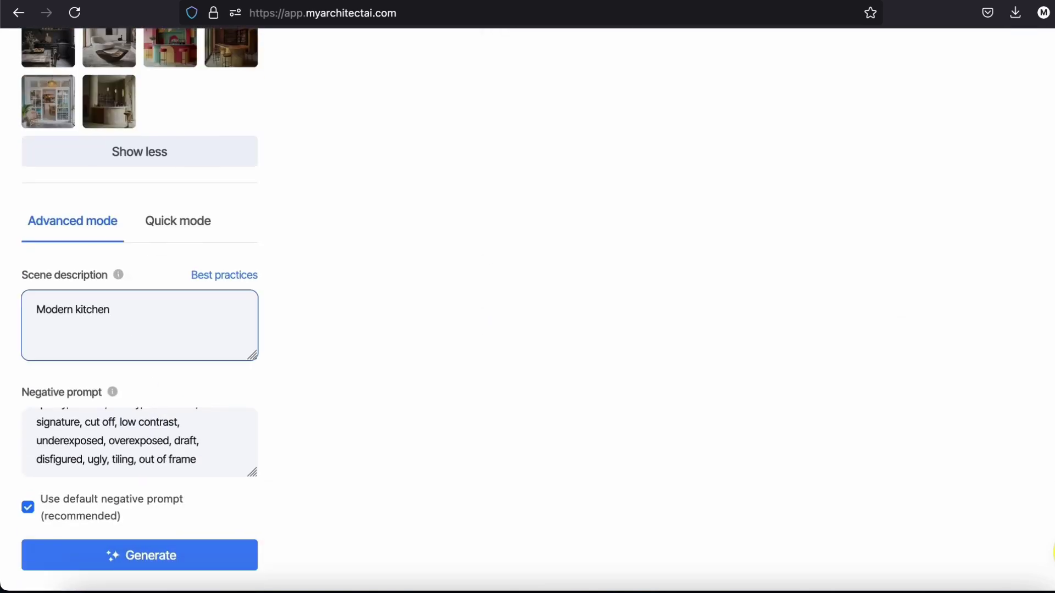
pyautogui.click(173, 550)
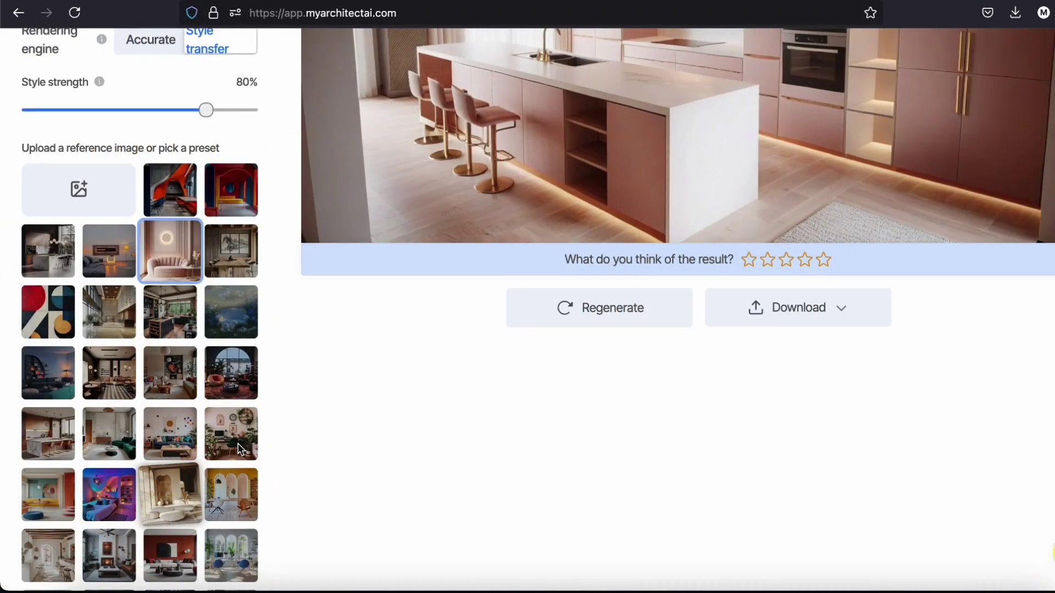
# Re-render the kitchen with another preset for wood cabinets
pyautogui.scroll(-8, 292, 489)
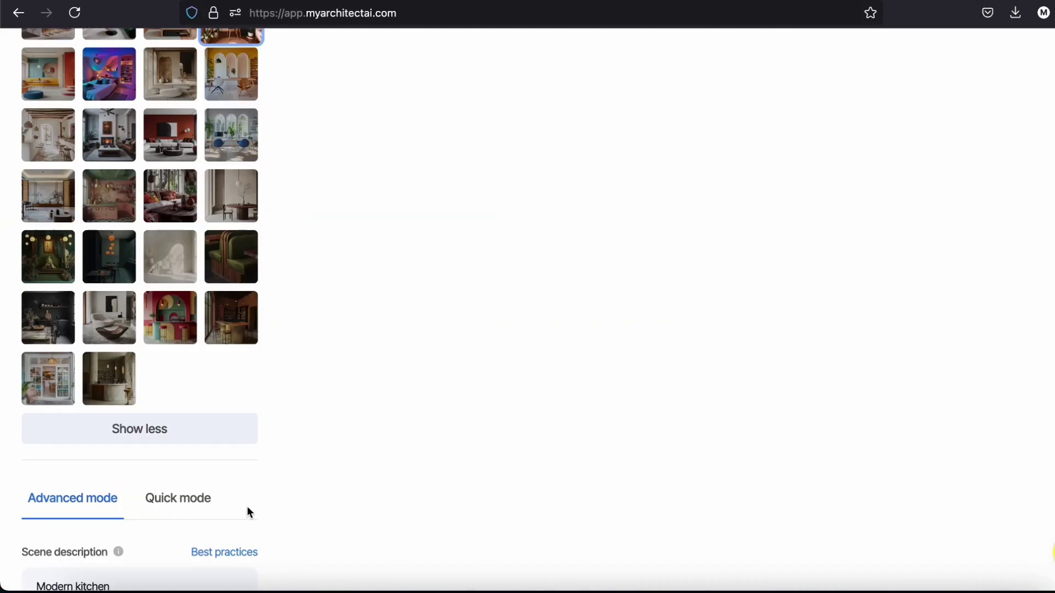
pyautogui.scroll(-5, 181, 494)
pyautogui.click(162, 552)
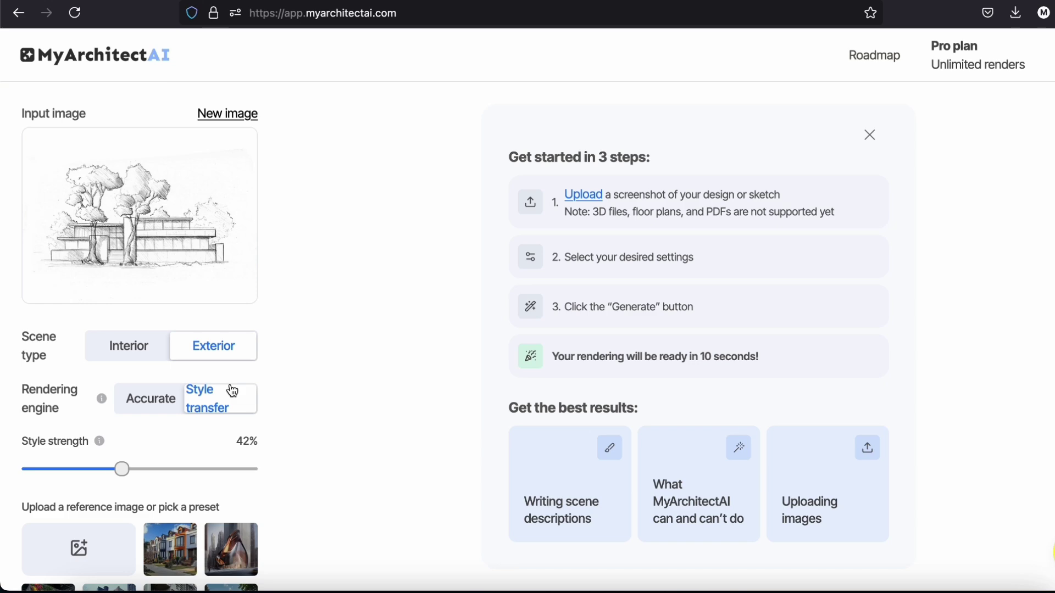
# Scroll down the panel to review the palm-tree house sketch's exterior renders
pyautogui.scroll(-8, 233, 391)
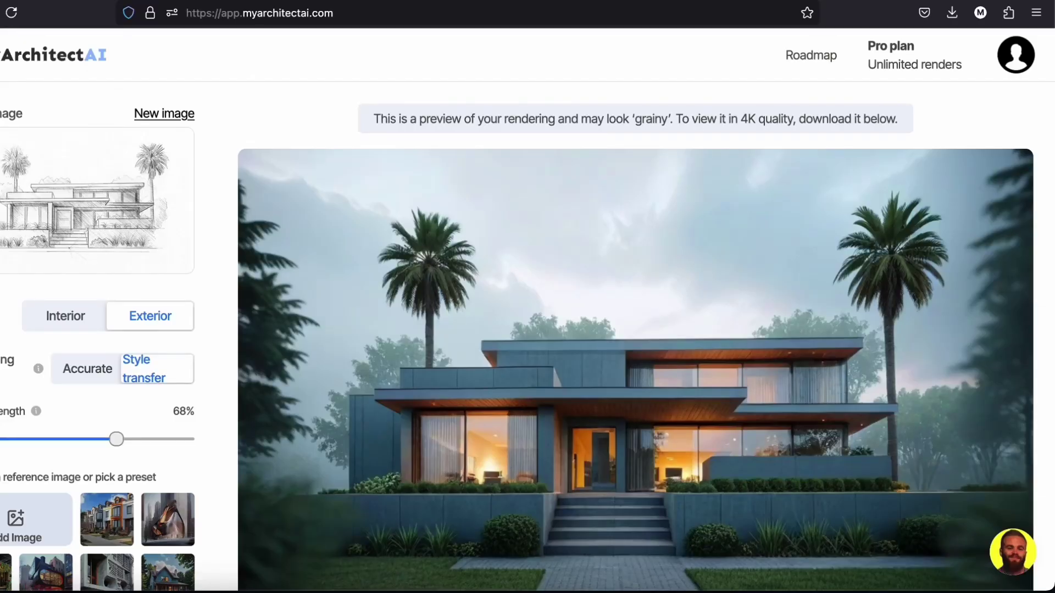
pyautogui.scroll(-2, 23, 439)
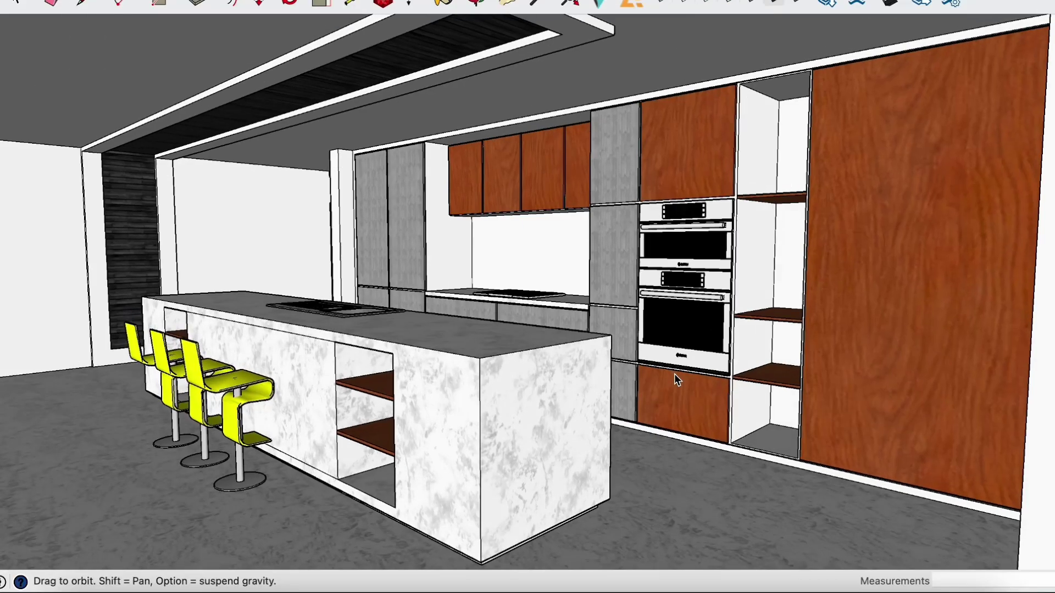
pyautogui.moveTo(674, 374); pyautogui.dragTo(677, 390)
pyautogui.scroll(-5, 677, 390)
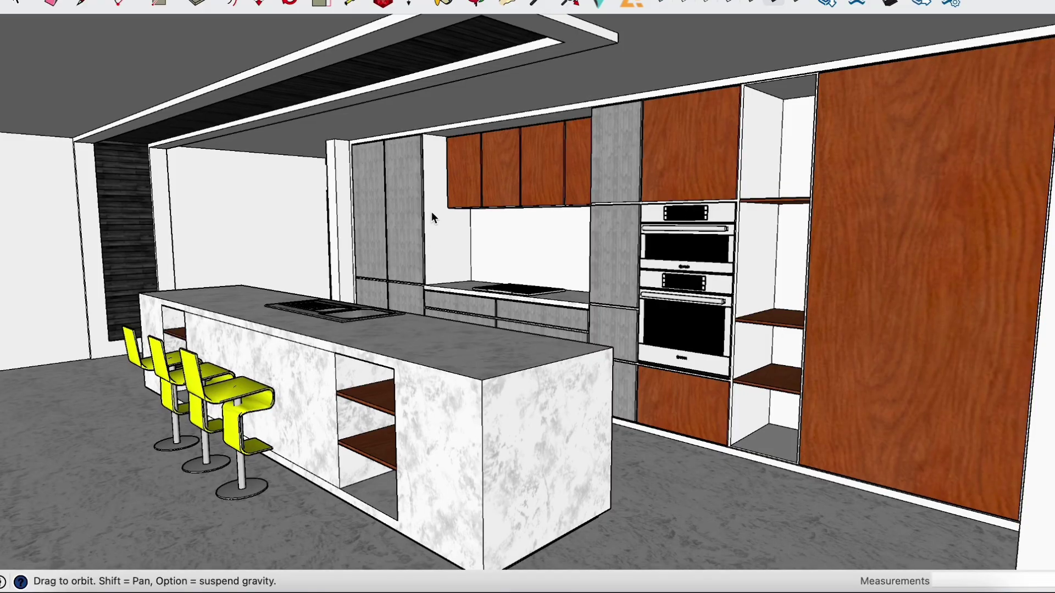